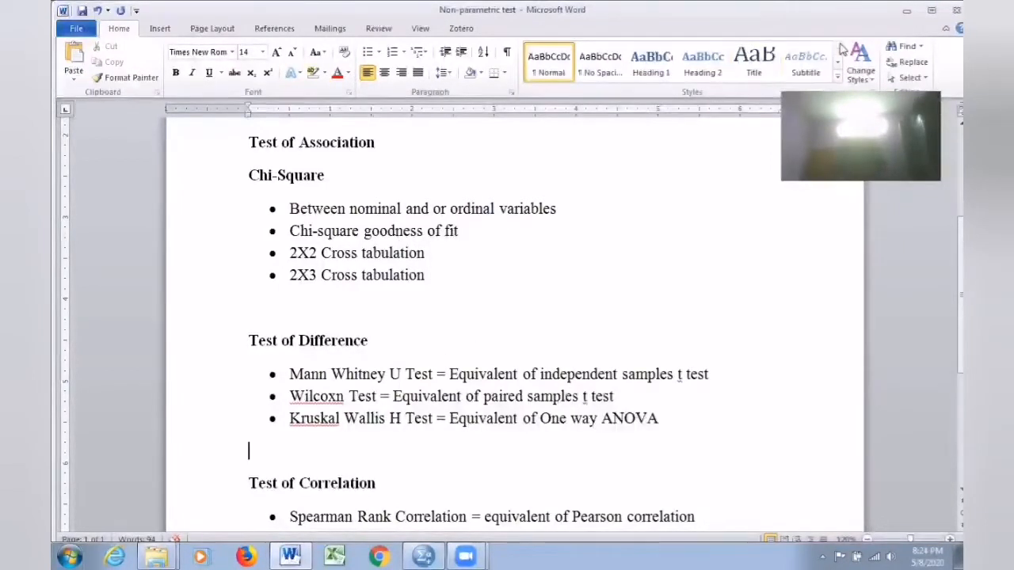
# Switch to IBM SPSS Statistics and open 6 chisquare.sav from the online classes data set folder inside the desktop's SPSS online course 10-12 may 2020 folder.
pyautogui.click(907, 11)
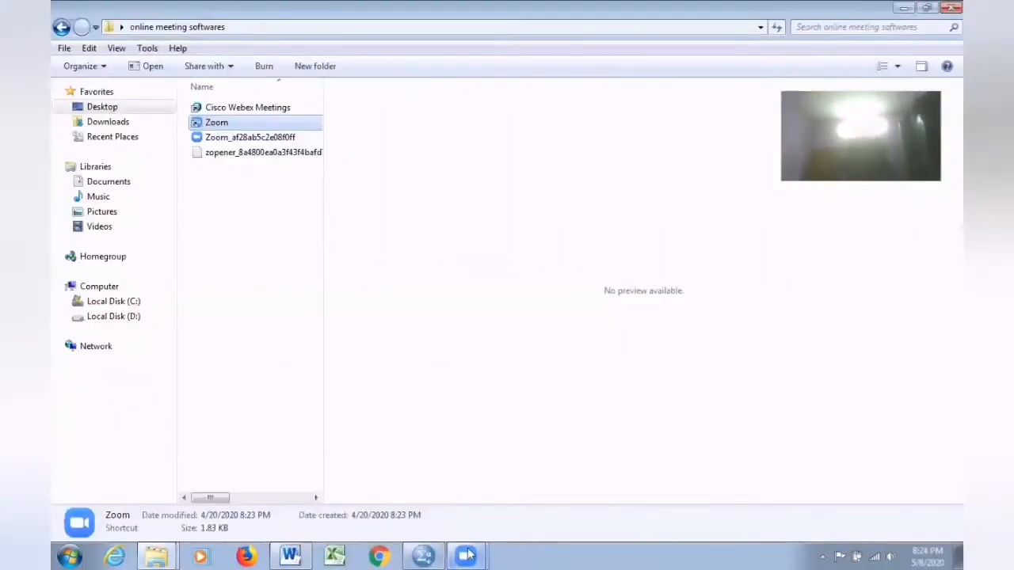
pyautogui.click(423, 556)
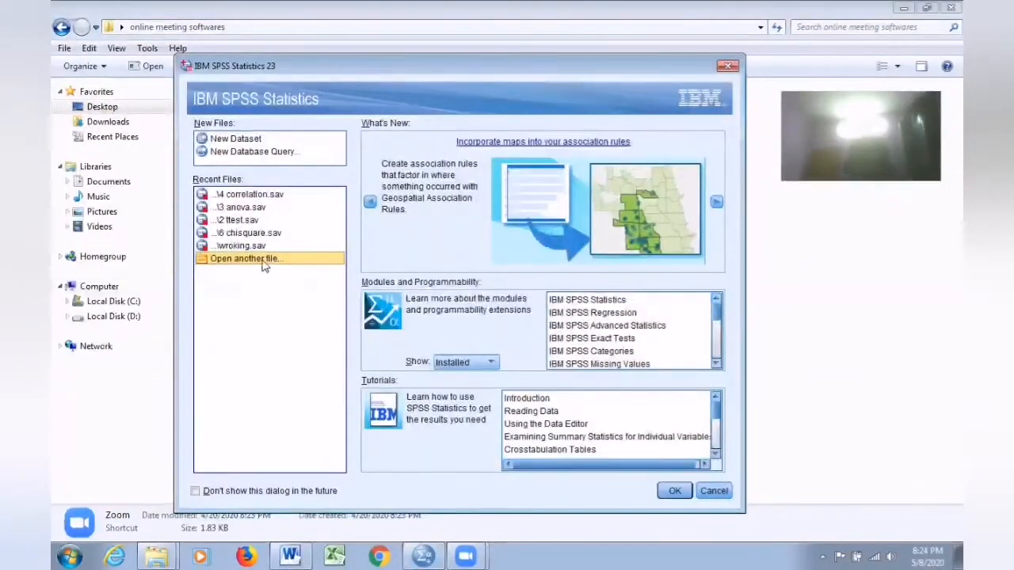
pyautogui.click(674, 491)
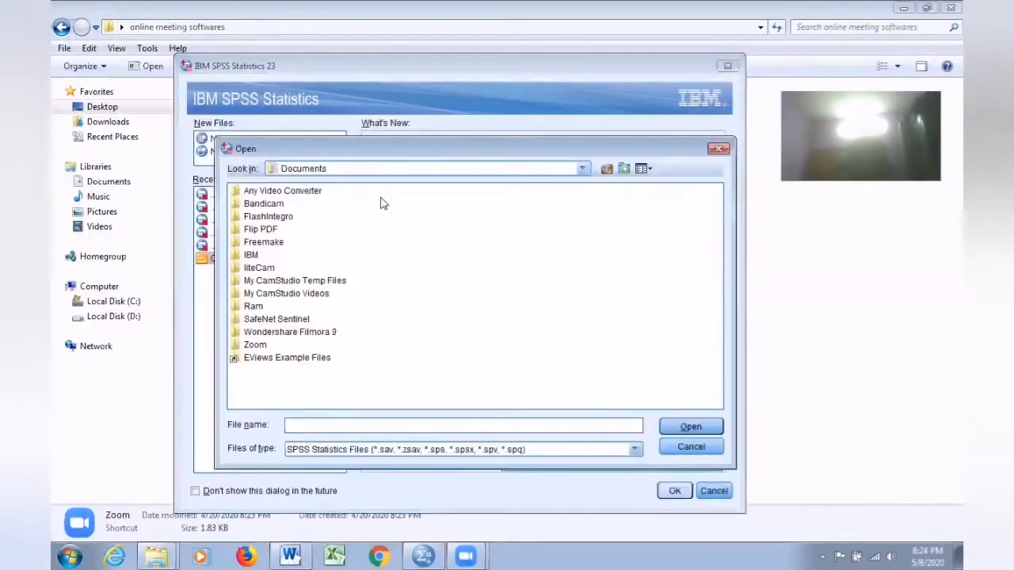
pyautogui.click(582, 168)
pyautogui.scroll(2, 589, 199)
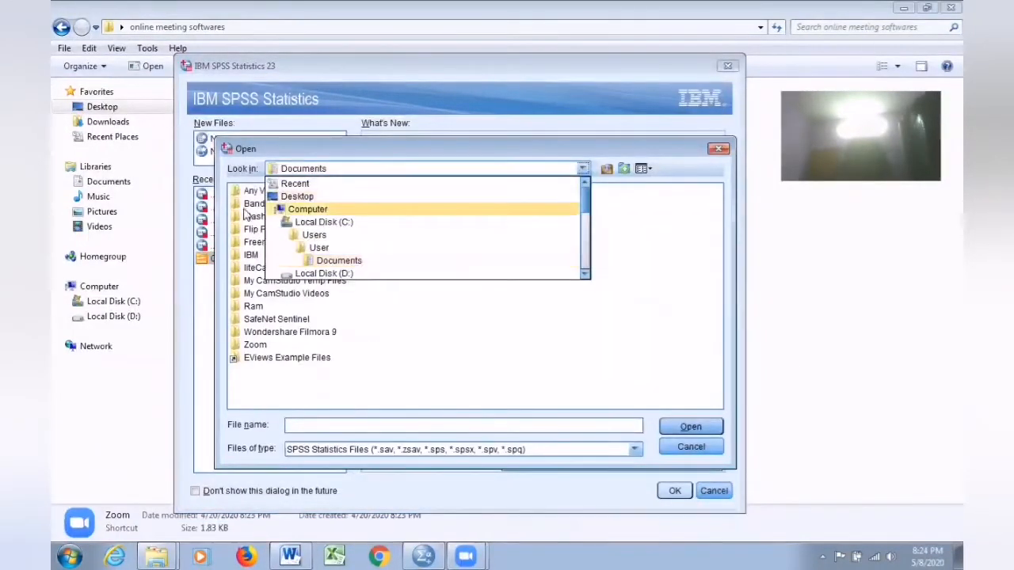
pyautogui.click(314, 197)
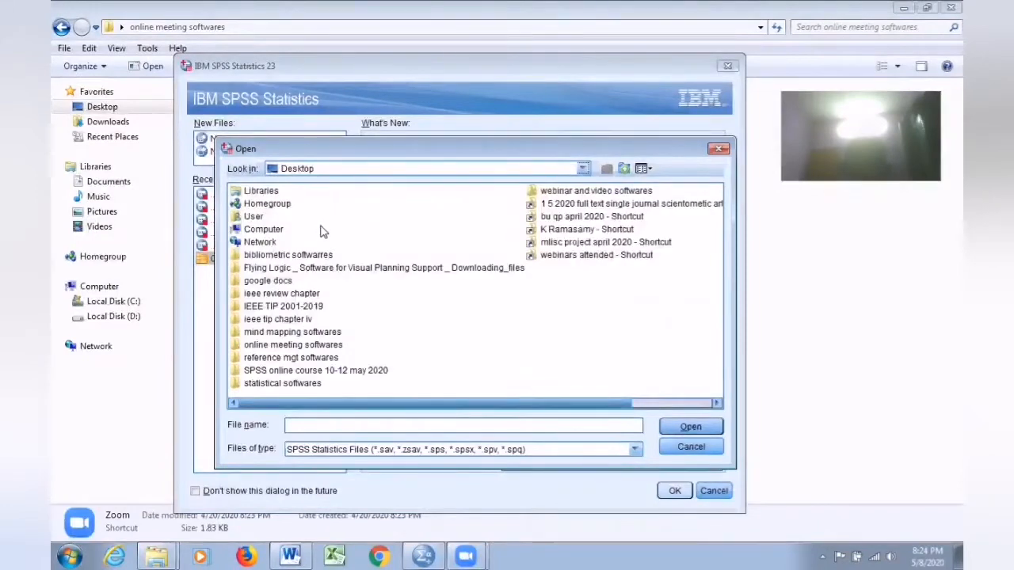
pyautogui.doubleClick(323, 370)
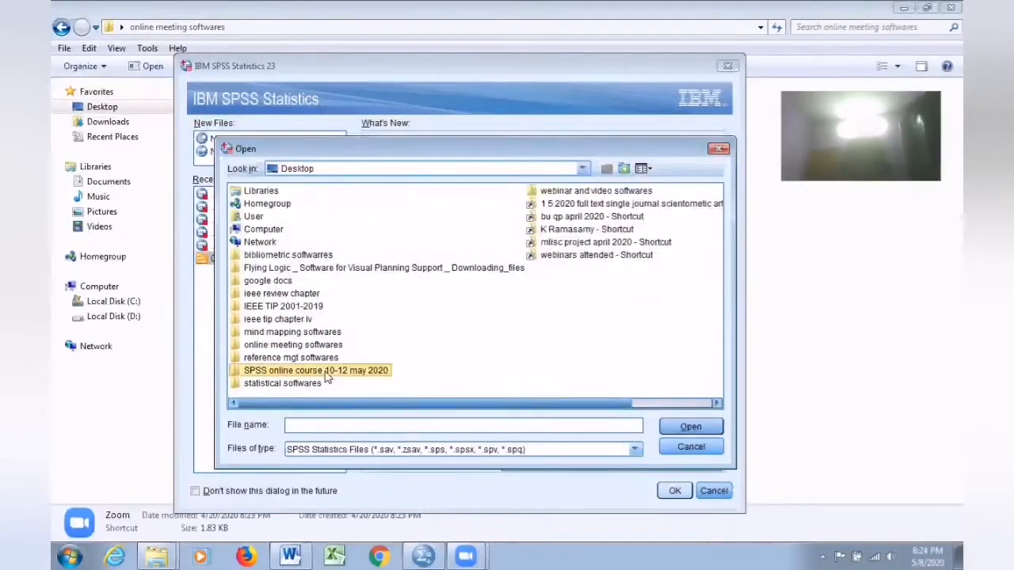
pyautogui.doubleClick(294, 255)
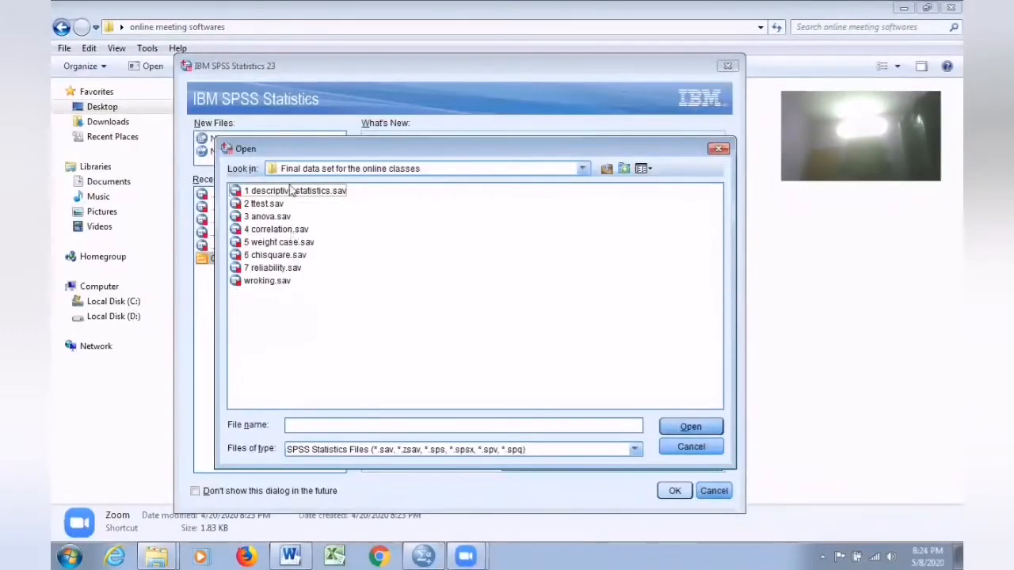
pyautogui.click(285, 257)
pyautogui.click(709, 431)
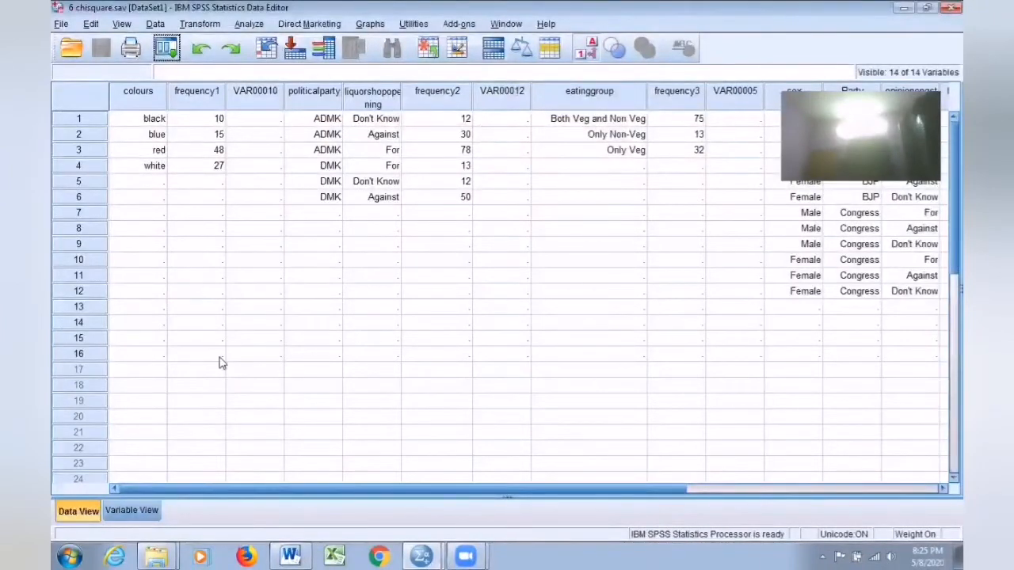
pyautogui.scroll(-4, 393, 372)
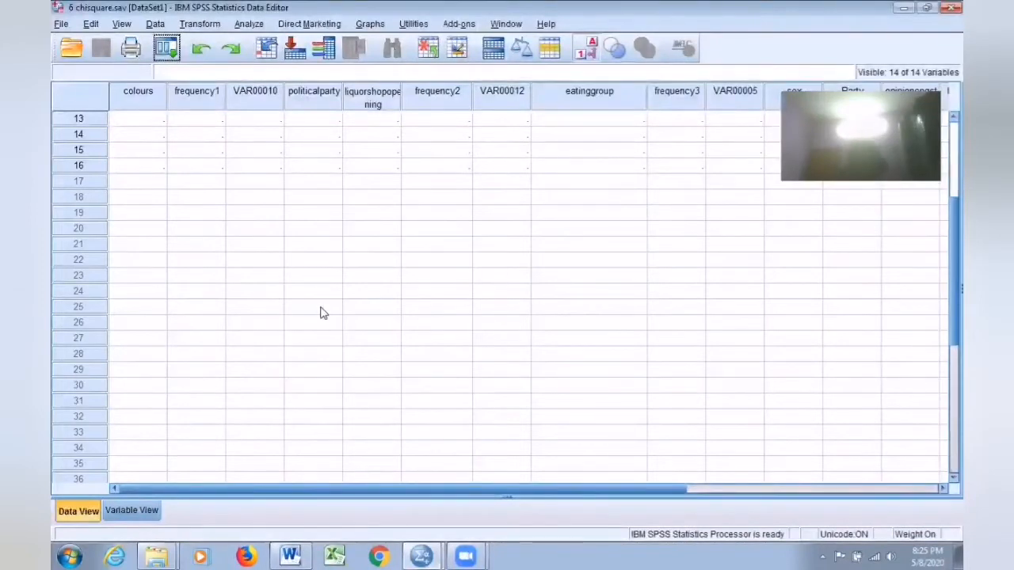
pyautogui.scroll(4, 361, 276)
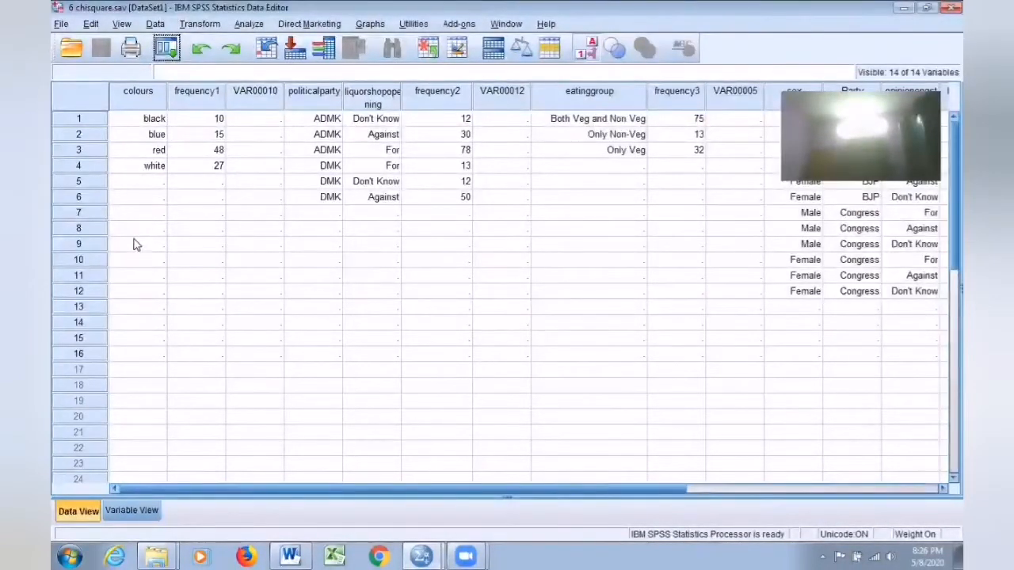
pyautogui.scroll(-8, 147, 349)
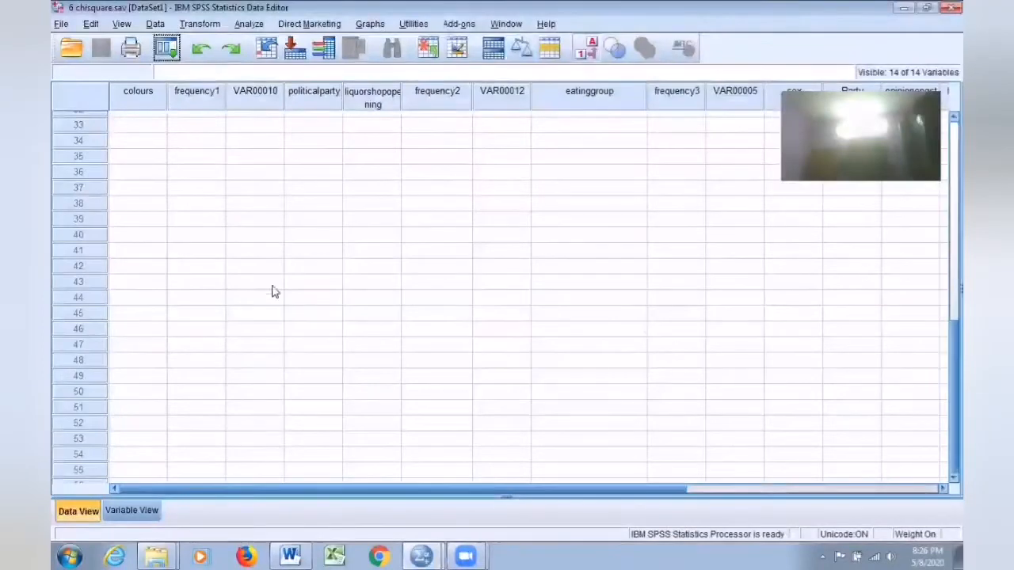
pyautogui.scroll(8, 280, 287)
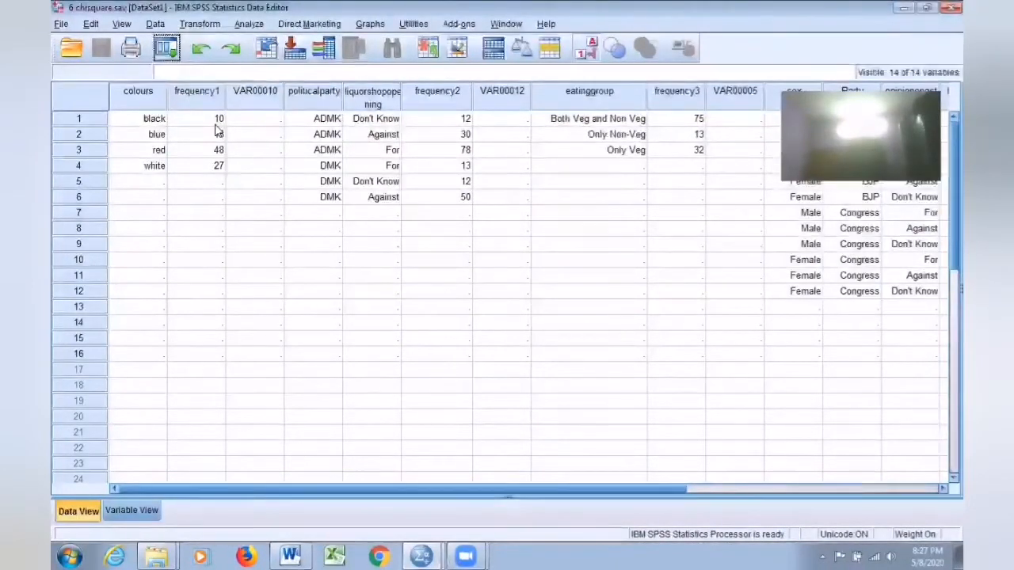
# Weight the cases by the frequency variable frequency1 and return to the data.
pyautogui.click(156, 24)
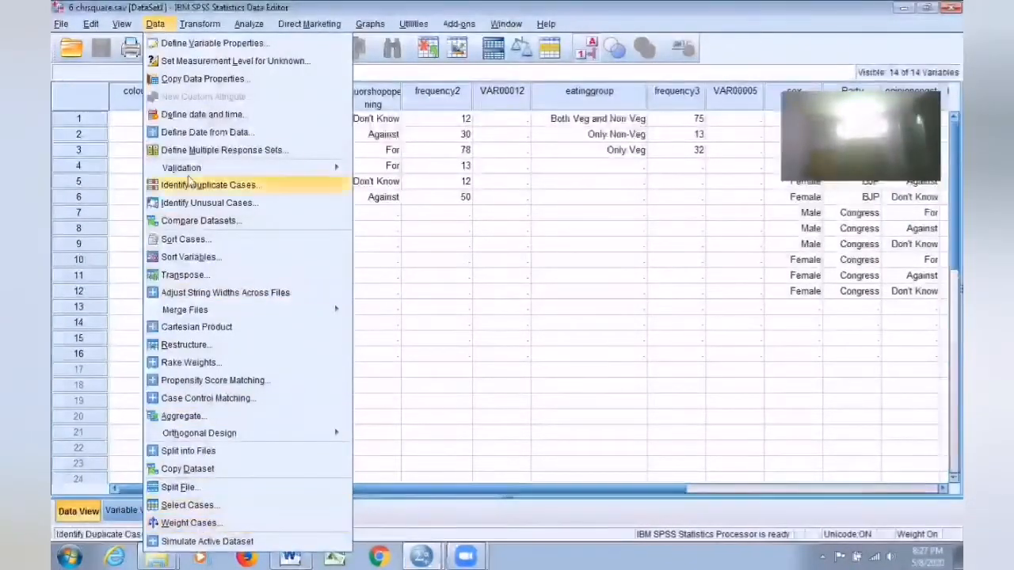
pyautogui.click(188, 523)
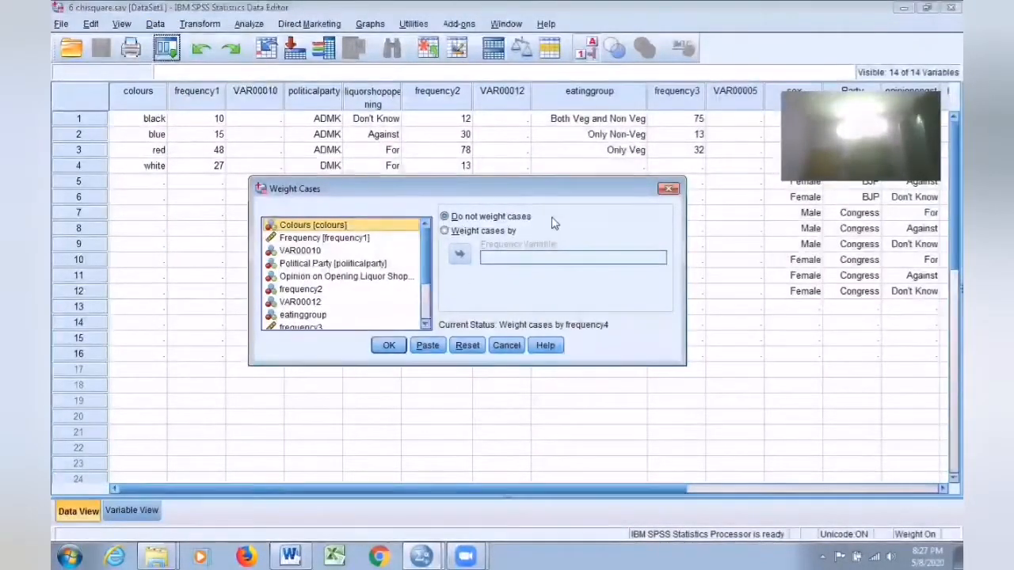
pyautogui.click(445, 231)
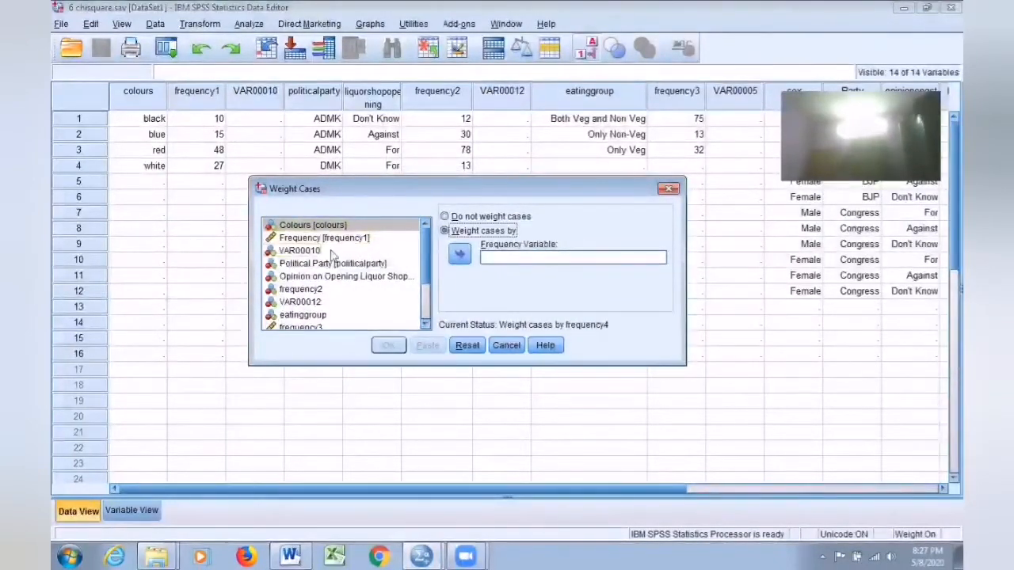
pyautogui.click(358, 241)
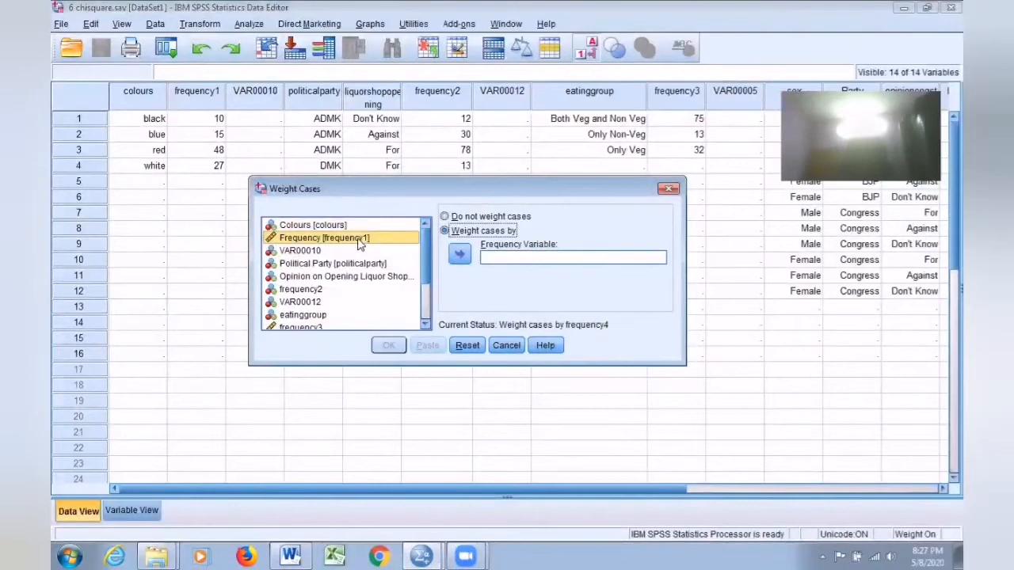
pyautogui.click(460, 255)
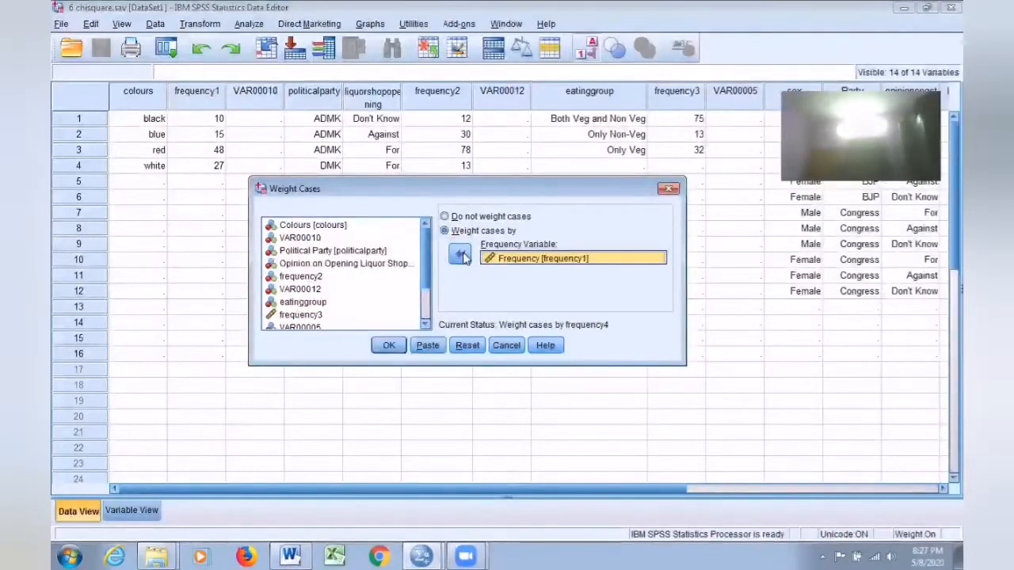
pyautogui.click(389, 345)
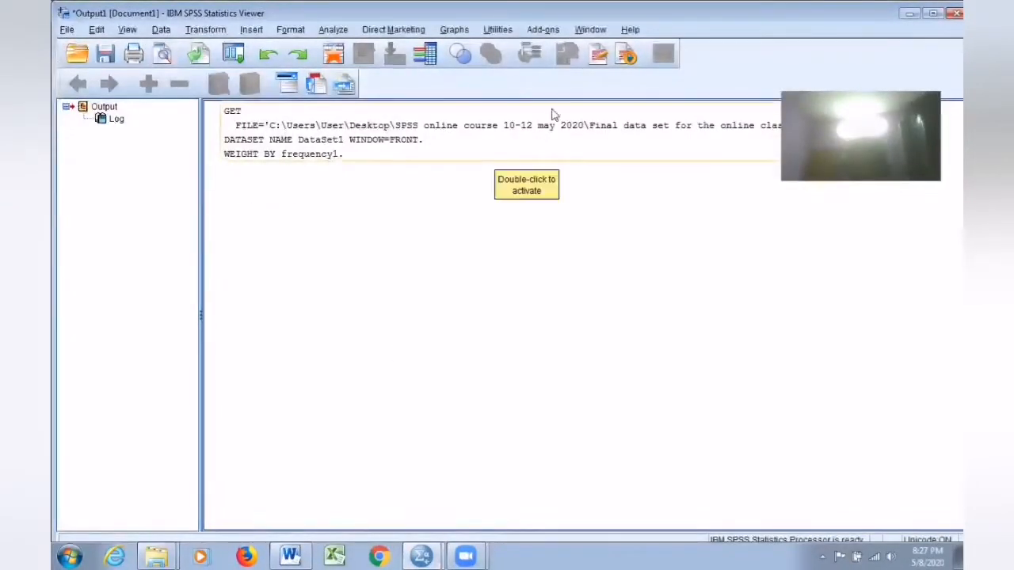
pyautogui.click(907, 14)
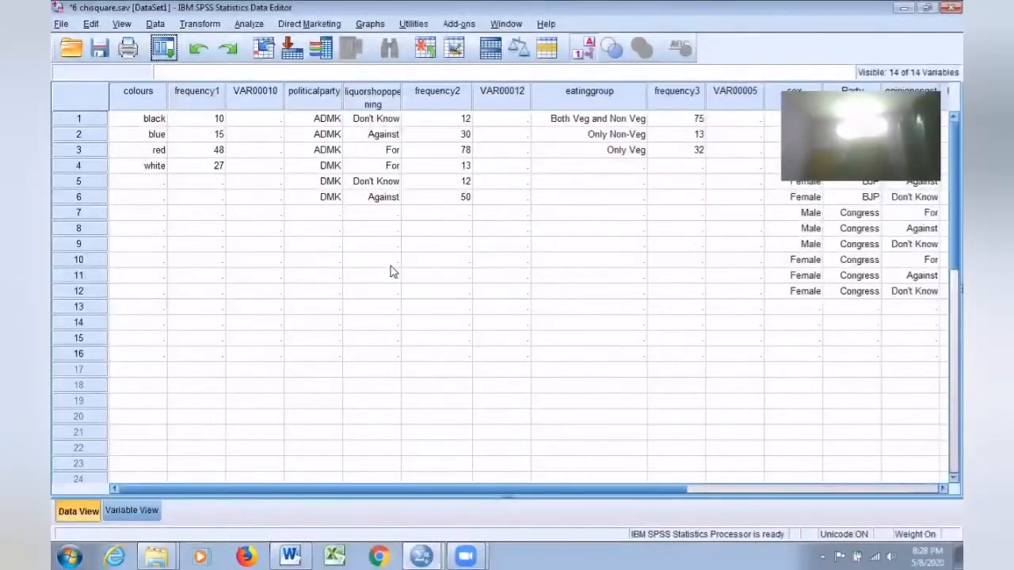
# Check which frequency variable is set in Weight Cases and return to the data.
pyautogui.click(154, 26)
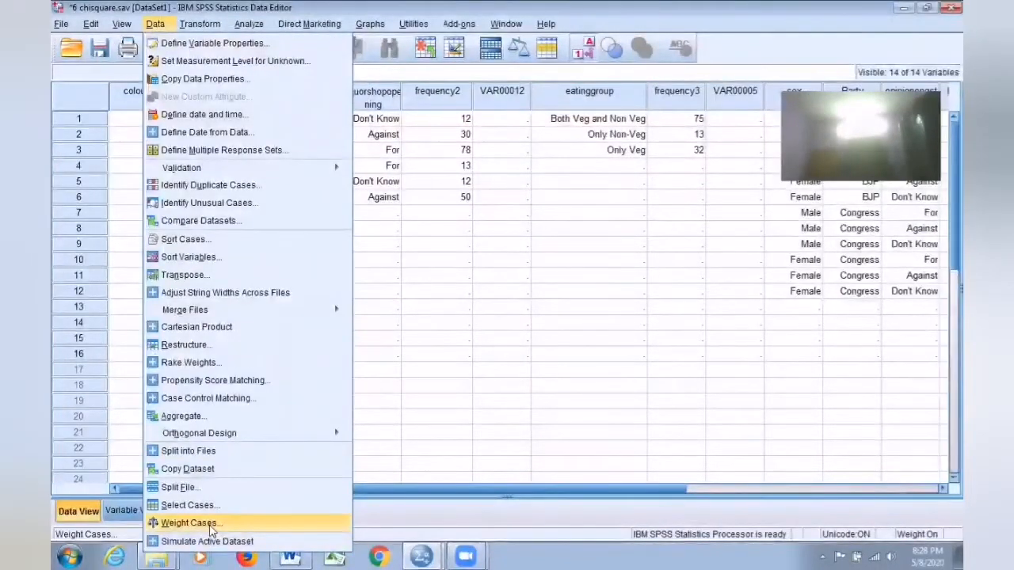
pyautogui.click(189, 523)
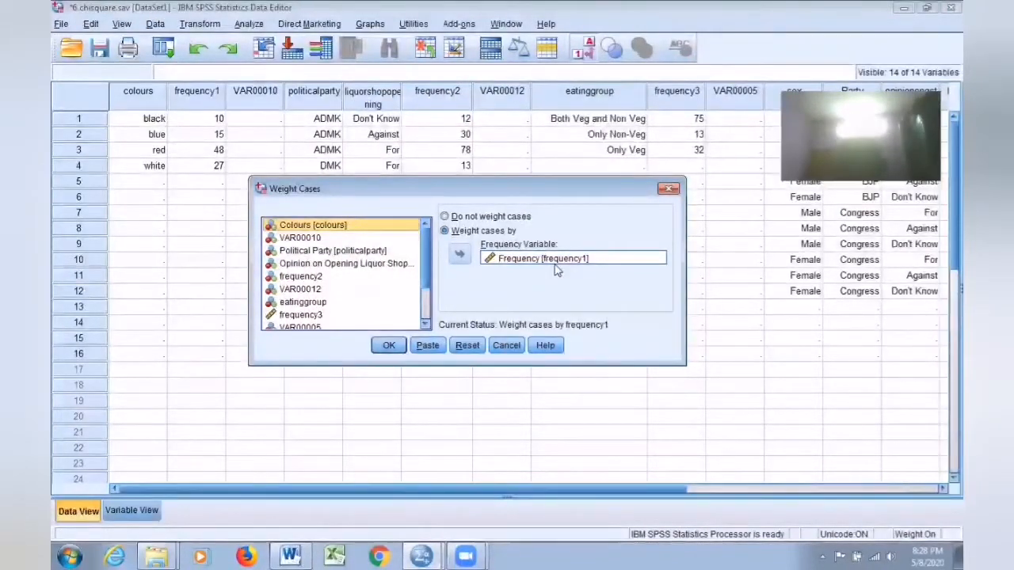
pyautogui.click(389, 345)
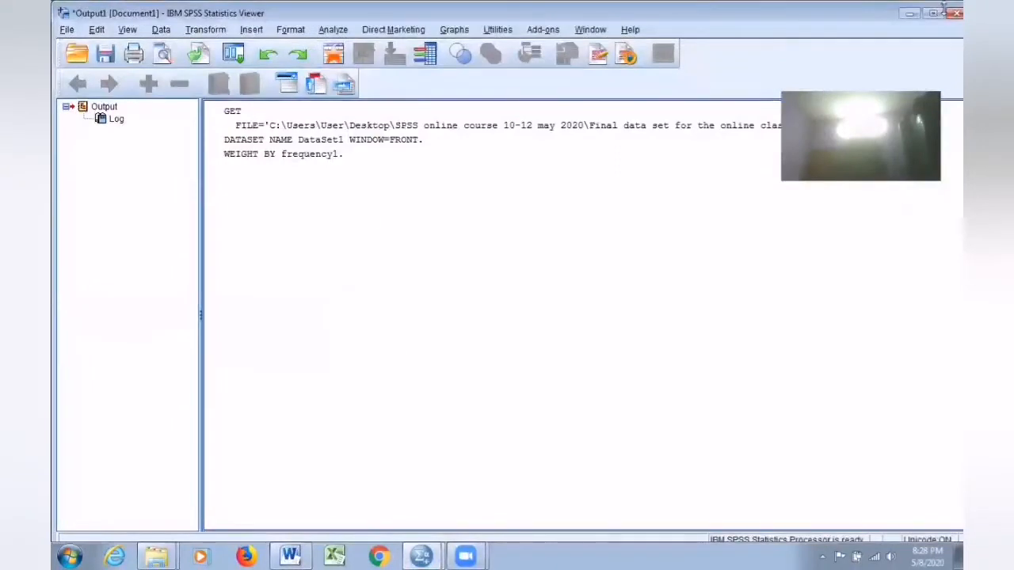
pyautogui.click(911, 15)
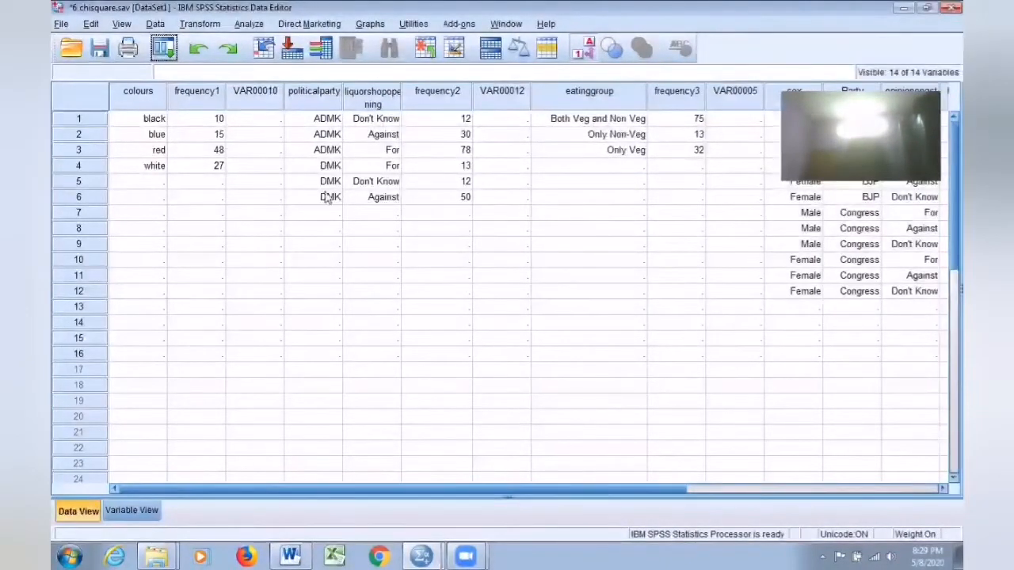
# Run the legacy nonparametric chi-square test on Colours with all categories expected equal, and return to the data after viewing the output.
pyautogui.click(249, 24)
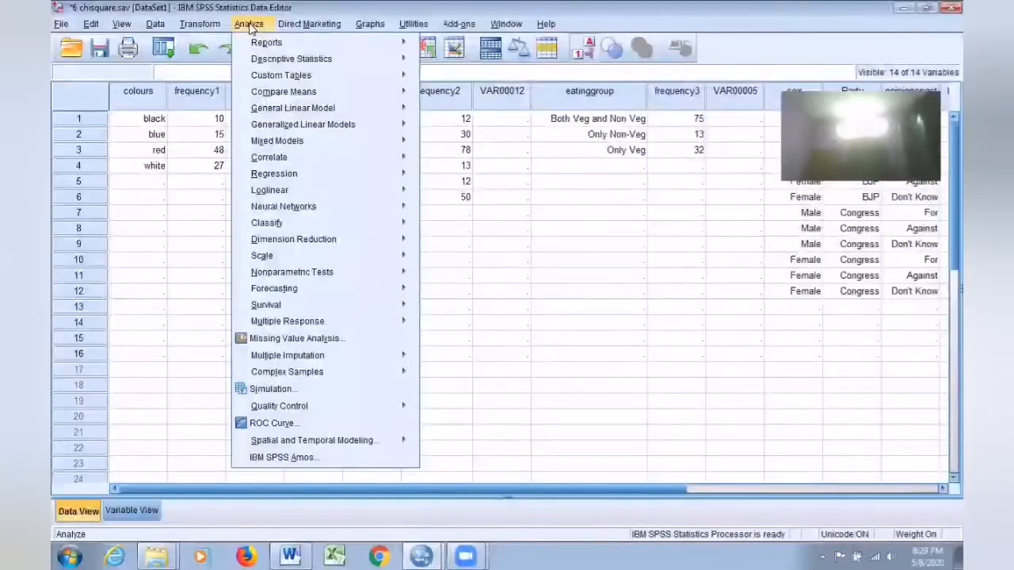
pyautogui.moveTo(331, 274)
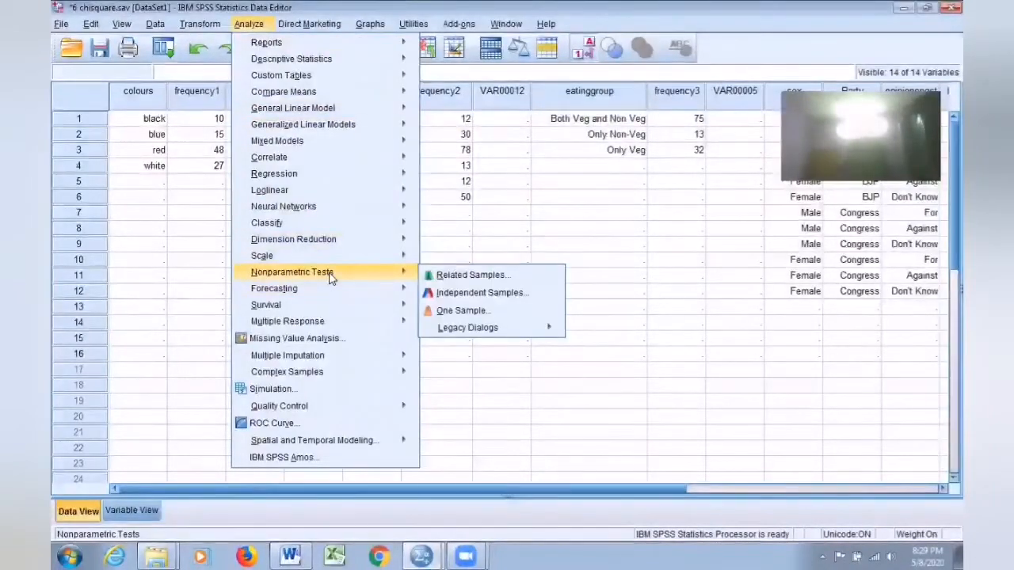
pyautogui.moveTo(510, 335)
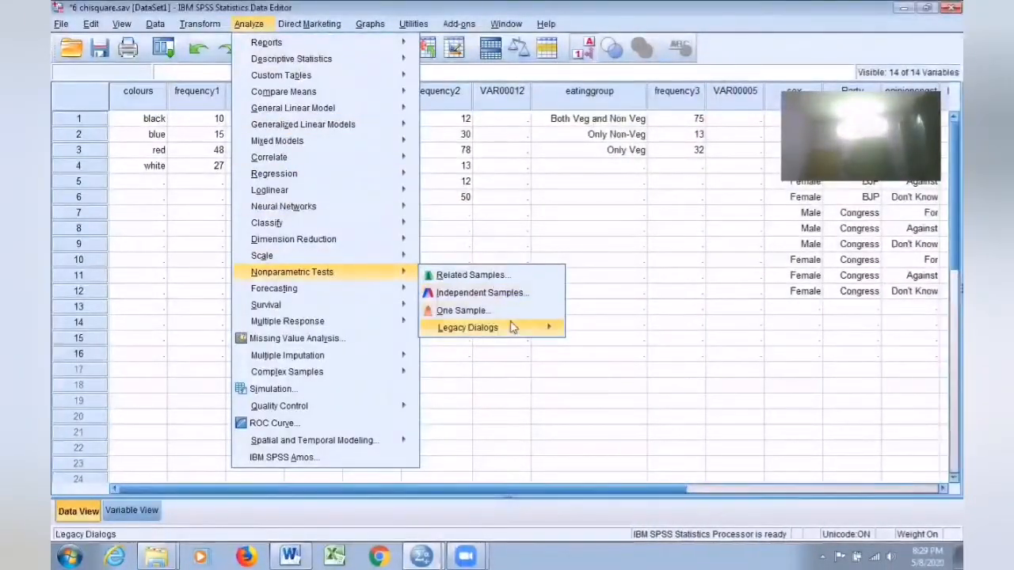
pyautogui.click(608, 331)
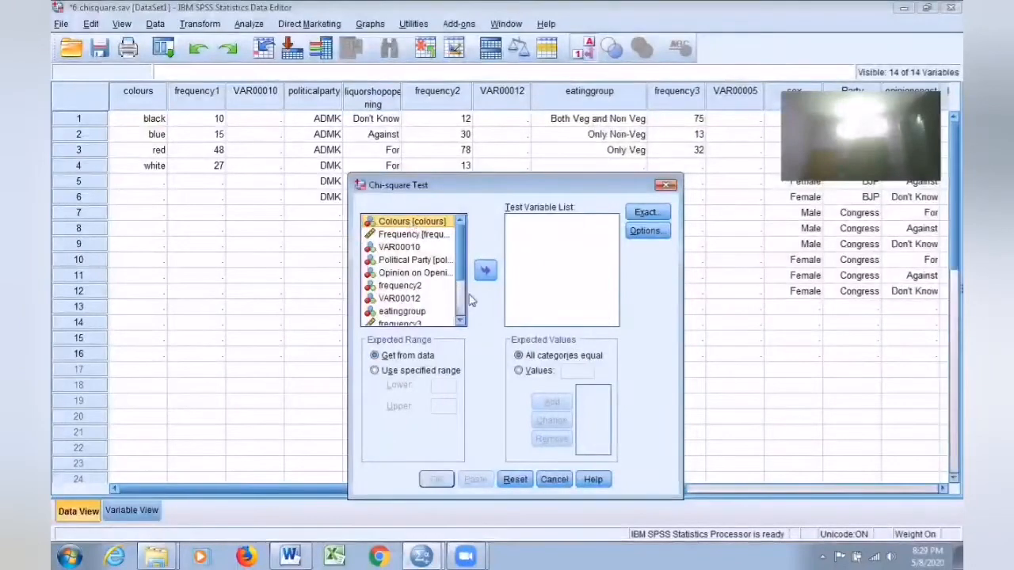
pyautogui.click(486, 271)
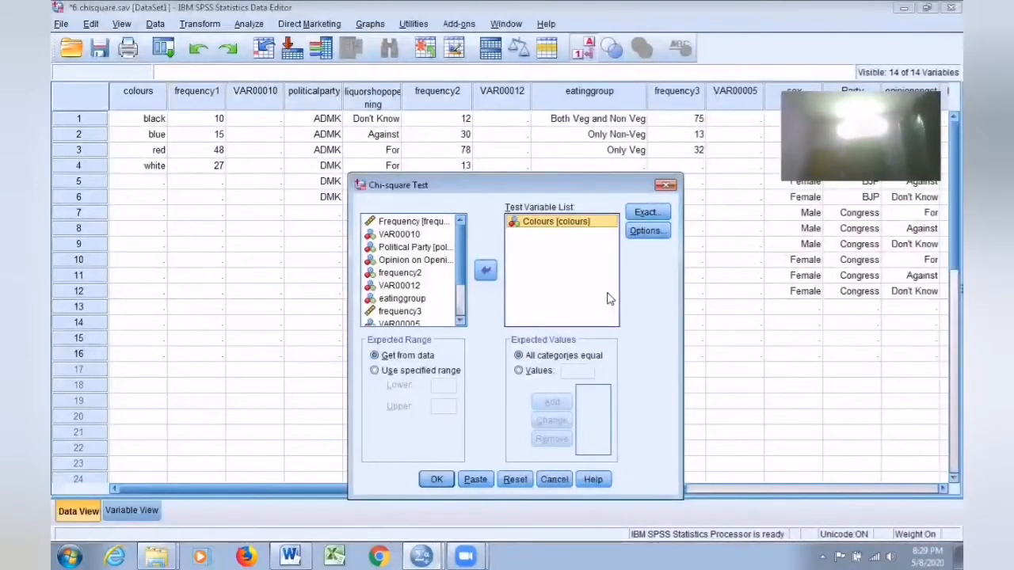
pyautogui.click(435, 479)
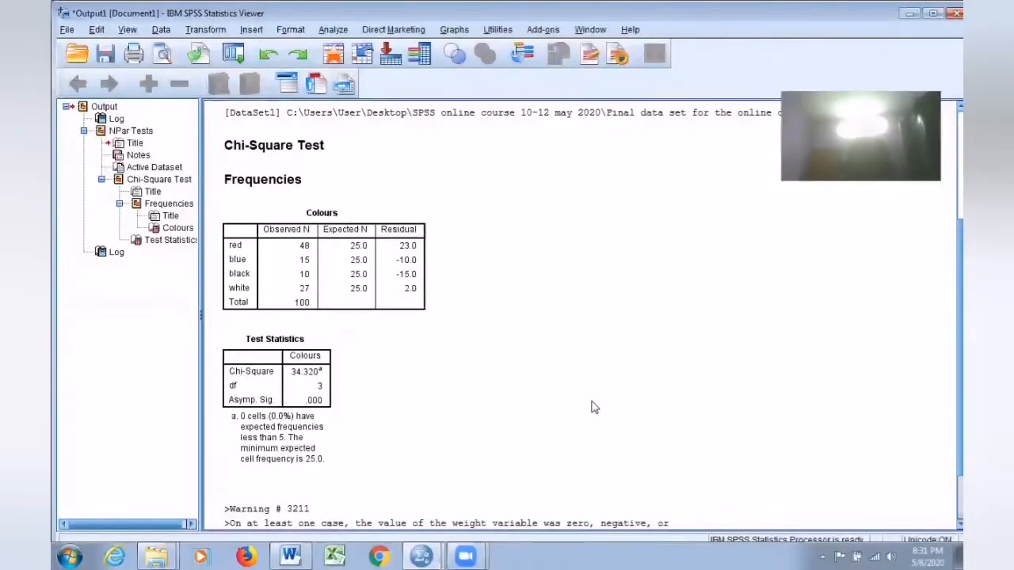
pyautogui.click(909, 15)
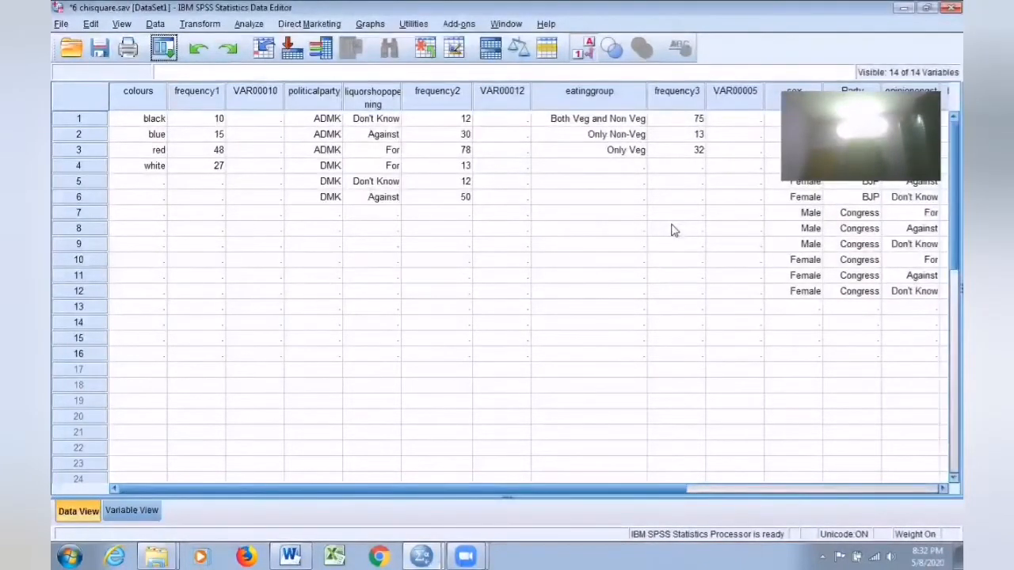
# Change the case weighting to use frequency3 as the frequency variable instead of frequency1.
pyautogui.click(155, 24)
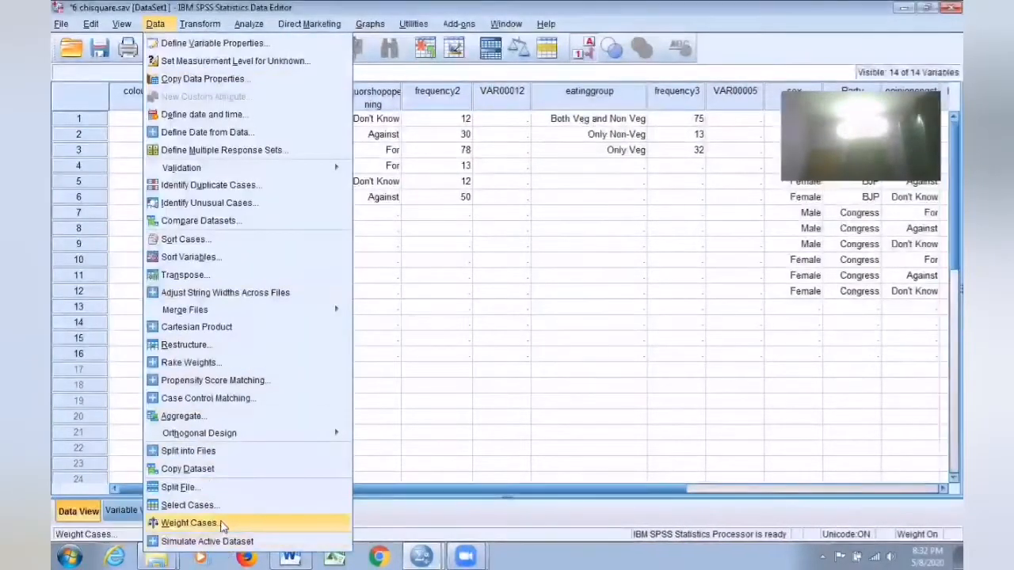
pyautogui.click(190, 523)
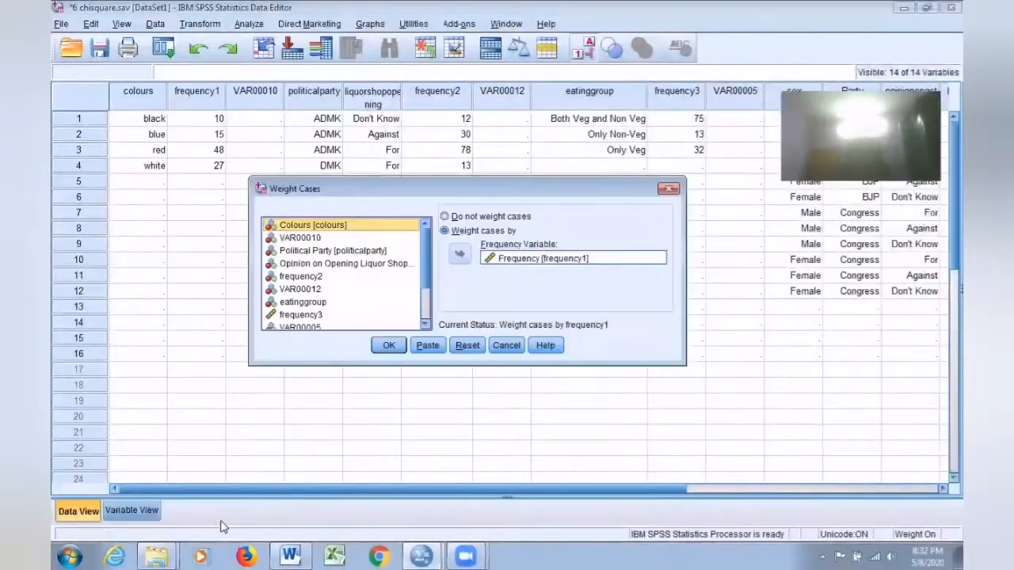
pyautogui.click(538, 267)
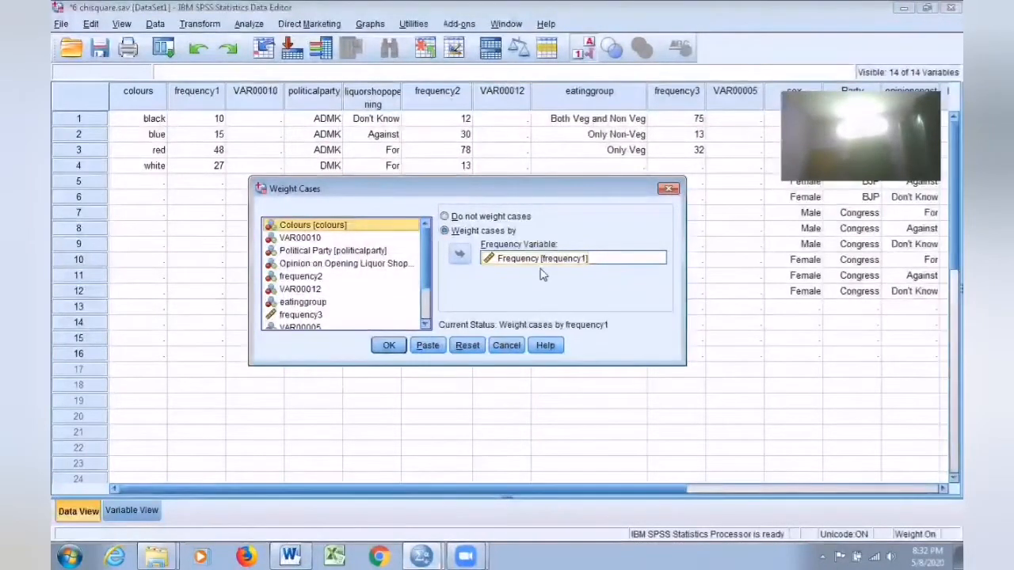
pyautogui.click(467, 346)
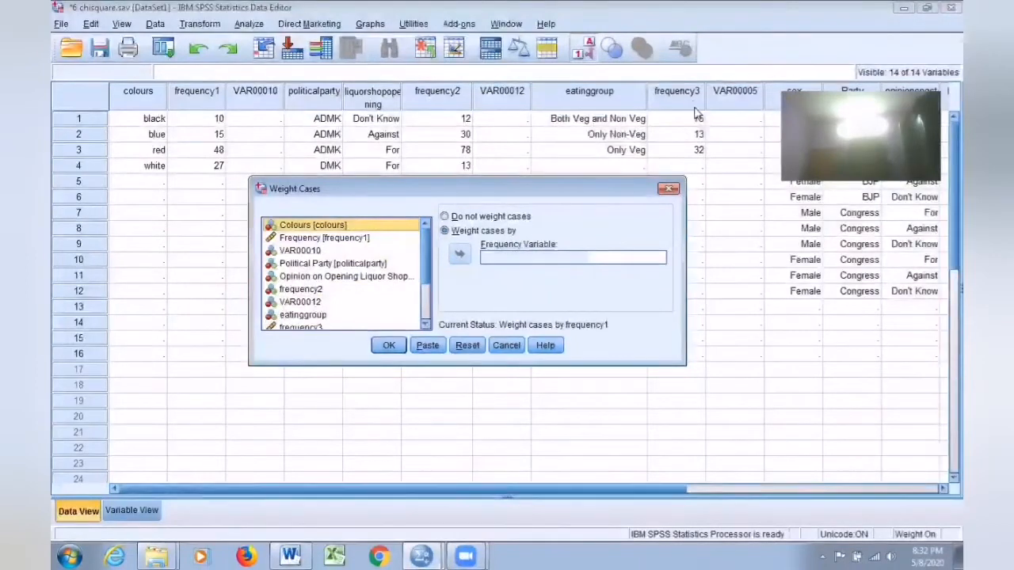
pyautogui.click(425, 323)
pyautogui.click(316, 316)
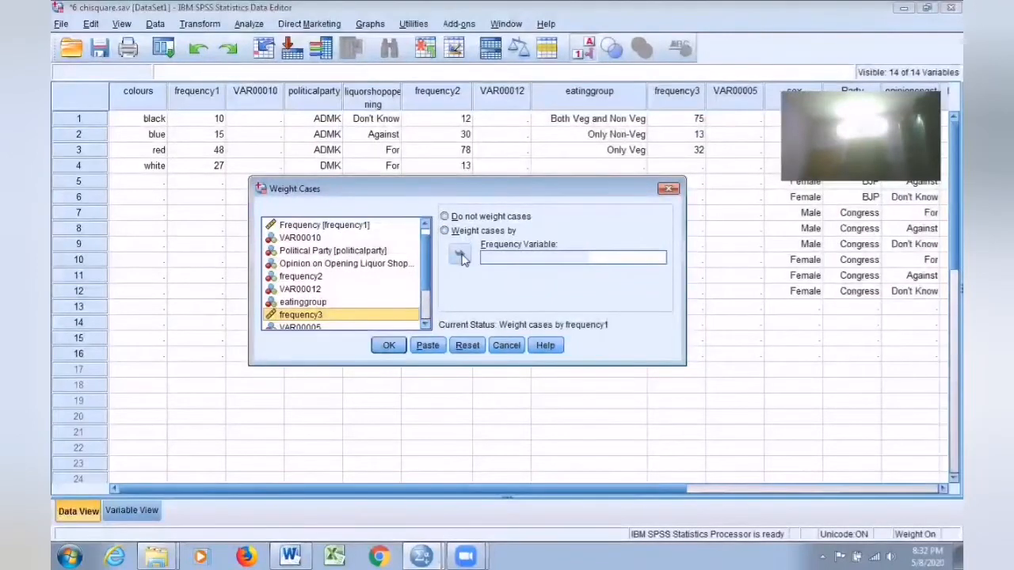
pyautogui.click(444, 230)
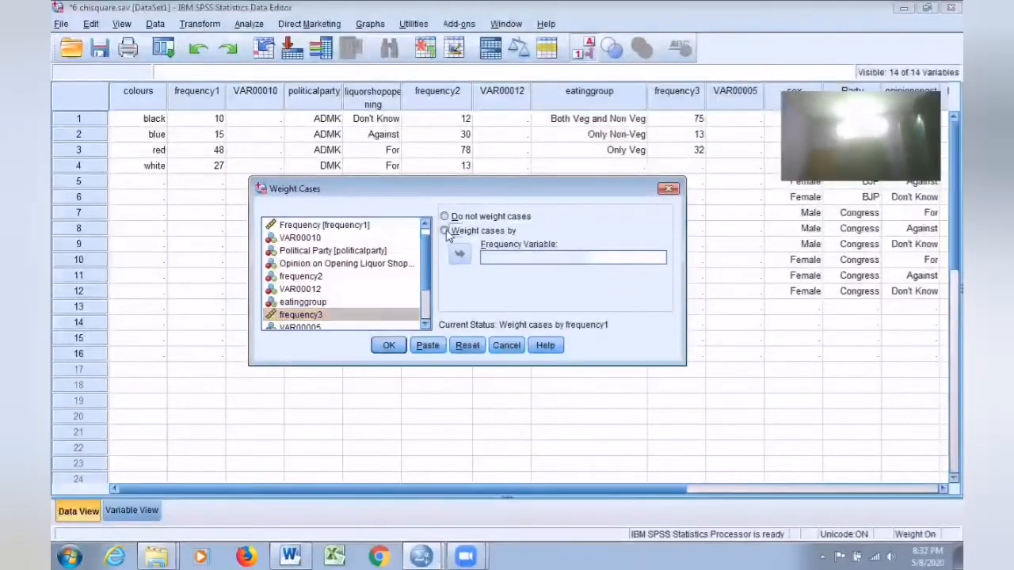
pyautogui.click(313, 317)
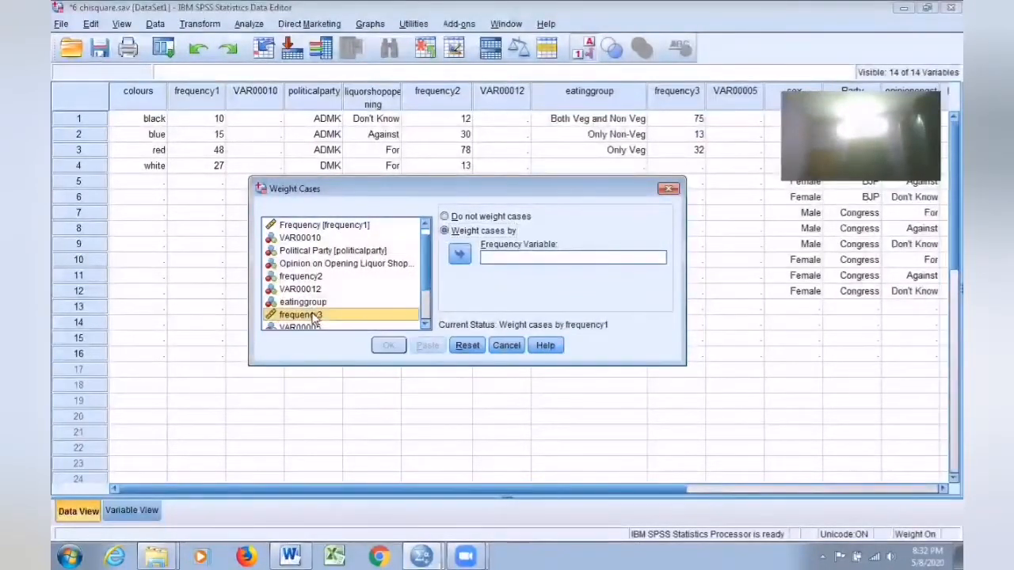
pyautogui.click(461, 253)
pyautogui.click(389, 346)
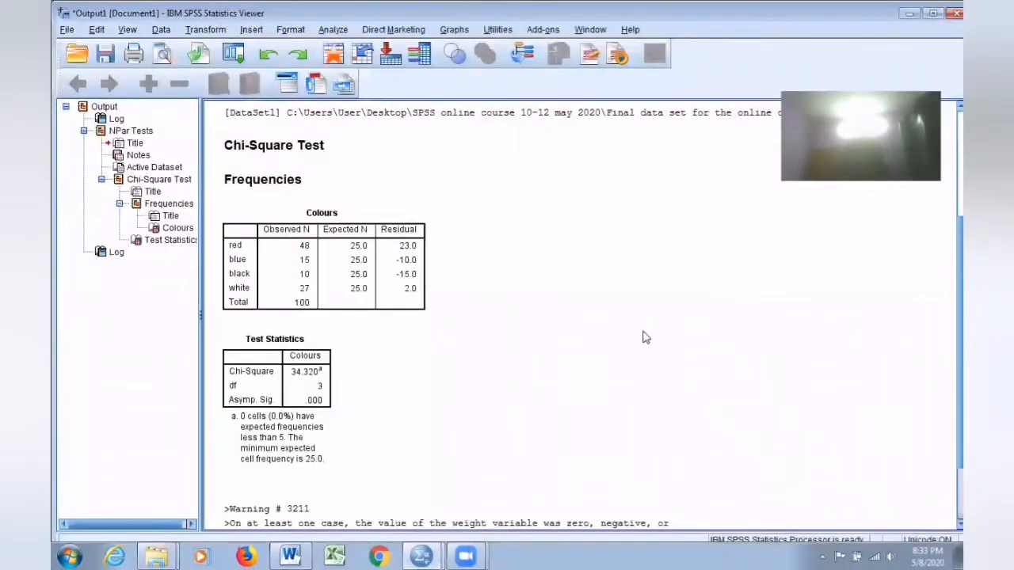
# Delete all existing results from the output document and return to the data.
pyautogui.hotkey('ctrl', 'a')
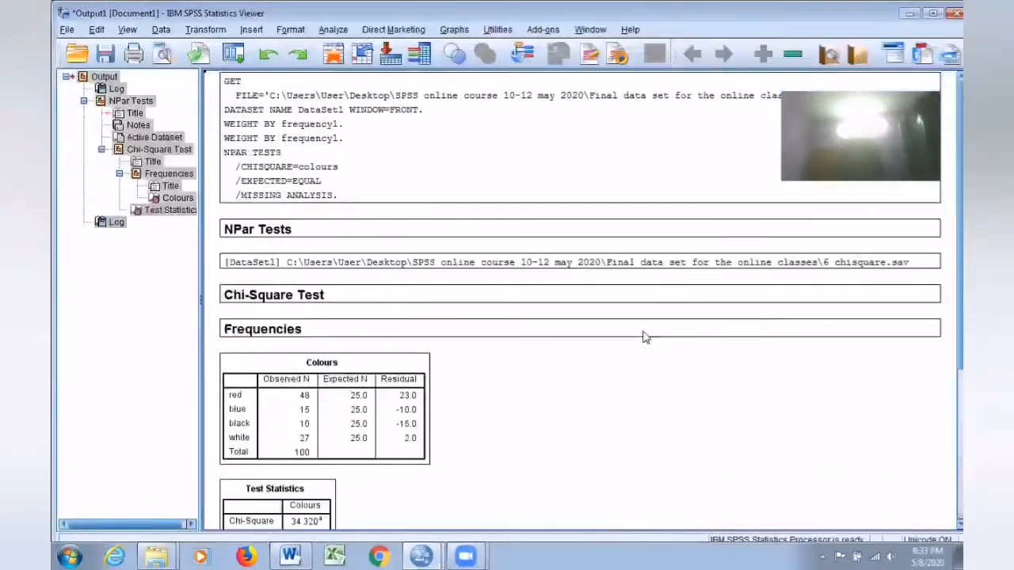
pyautogui.press('Delete')
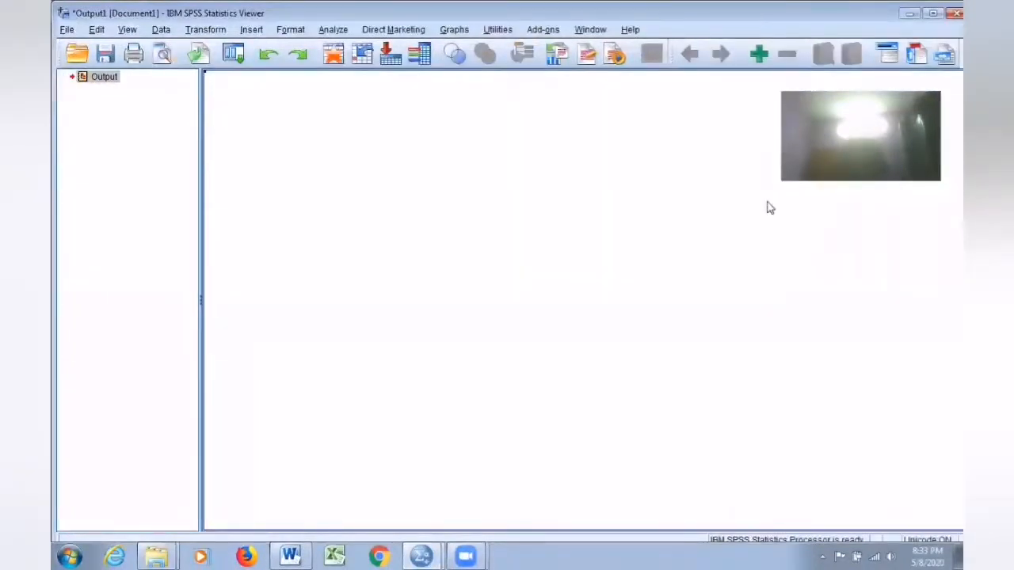
pyautogui.hotkey('alt', 'Tab')
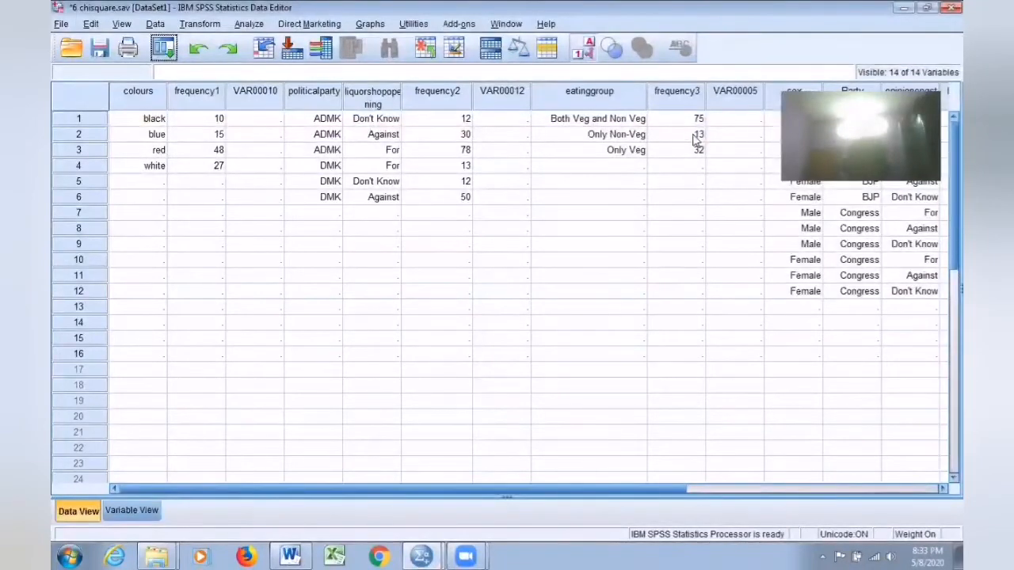
# Set up a legacy nonparametric chi-square test with eatinggroup replacing Colours as the test variable.
pyautogui.click(249, 24)
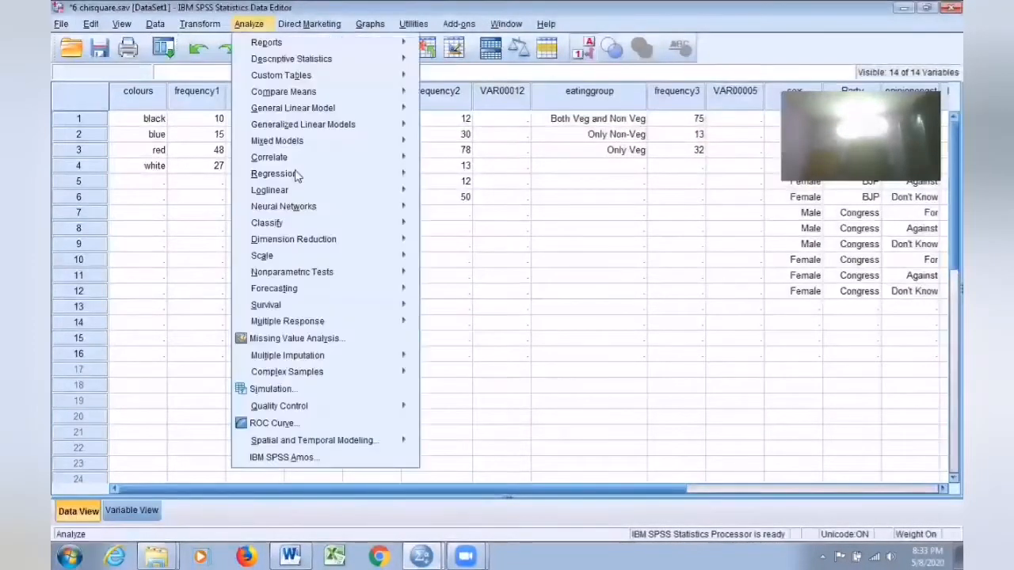
pyautogui.moveTo(353, 278)
pyautogui.moveTo(483, 327)
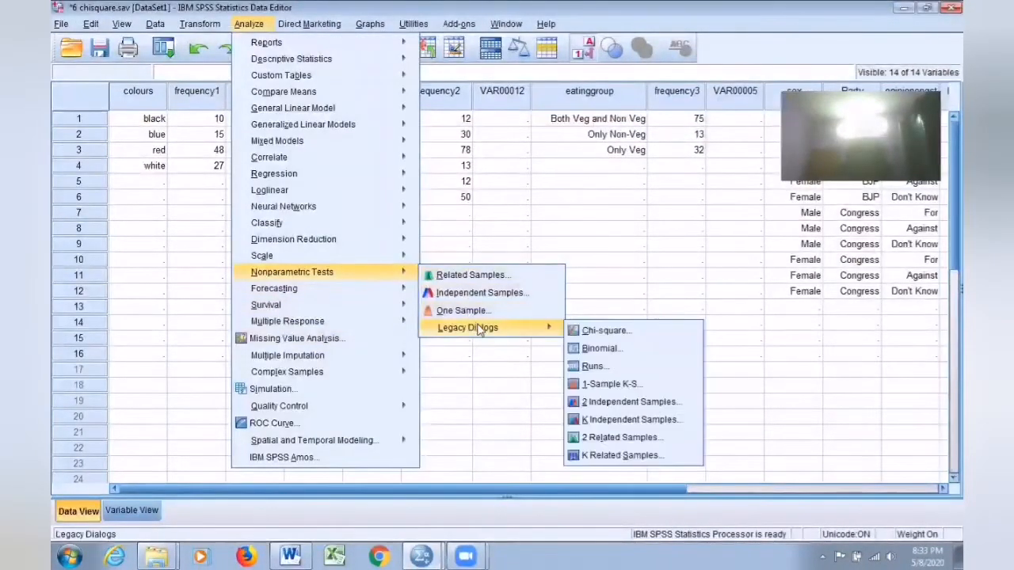
pyautogui.click(619, 331)
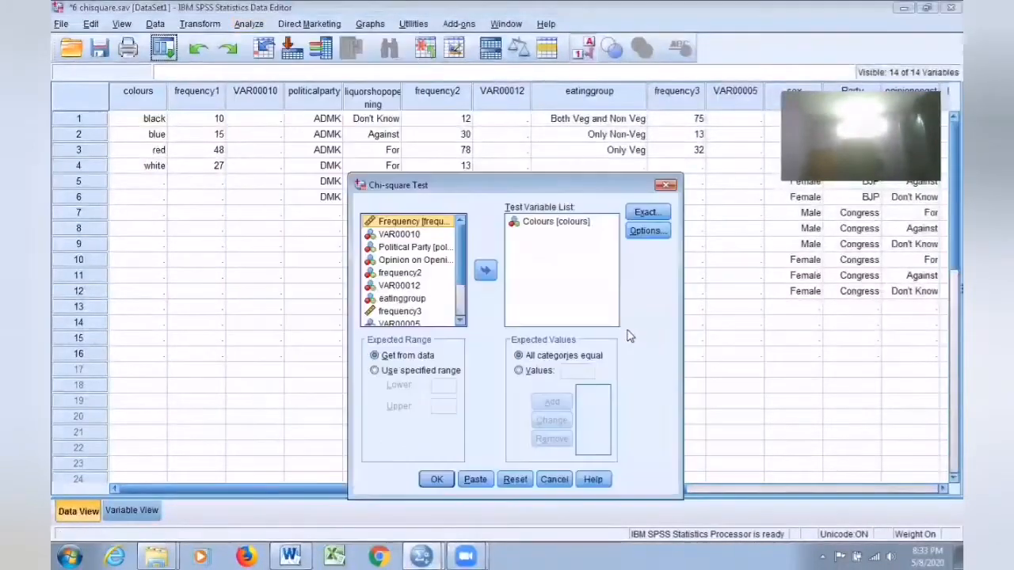
pyautogui.click(558, 221)
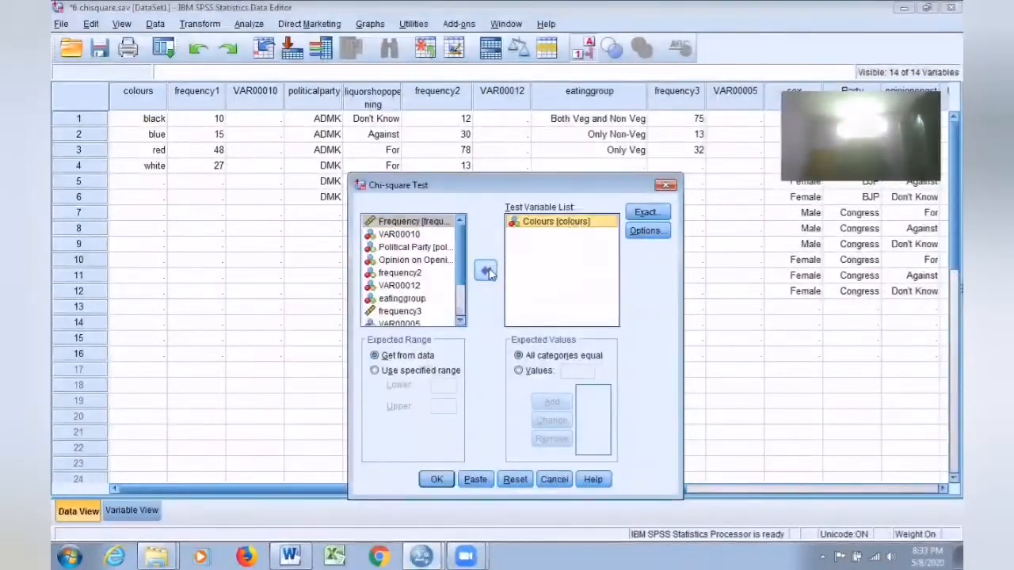
pyautogui.click(485, 270)
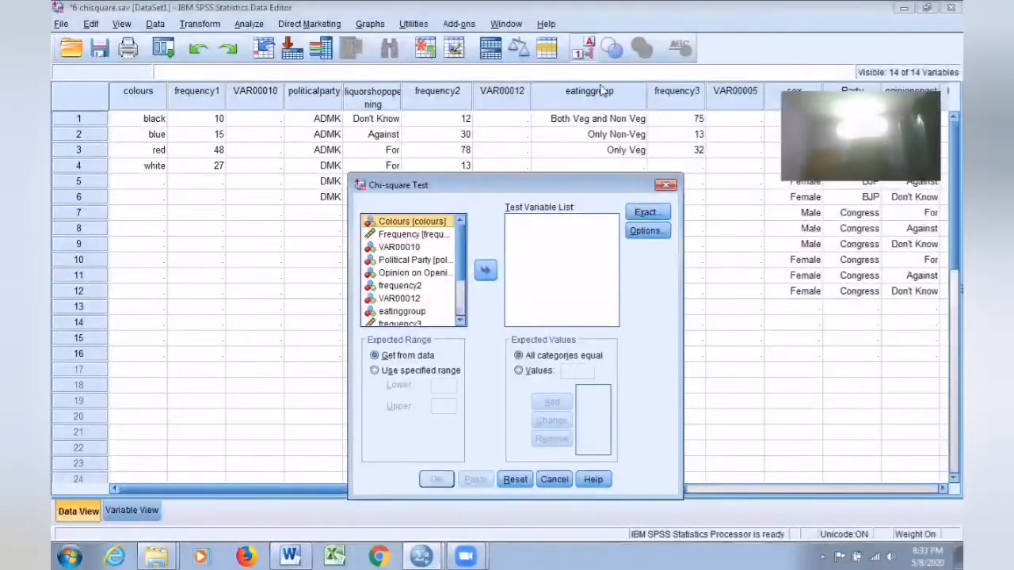
pyautogui.click(401, 311)
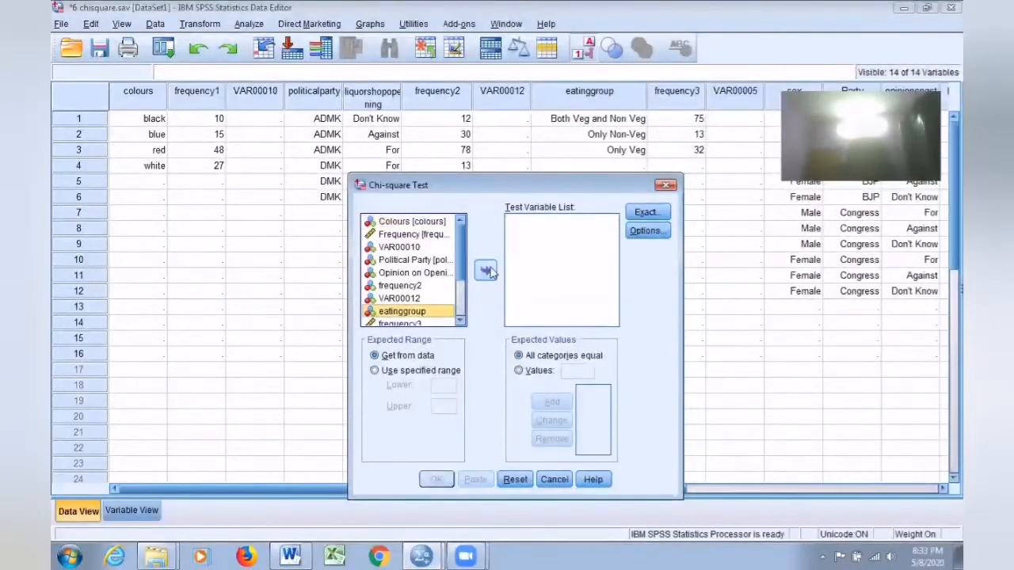
pyautogui.click(485, 270)
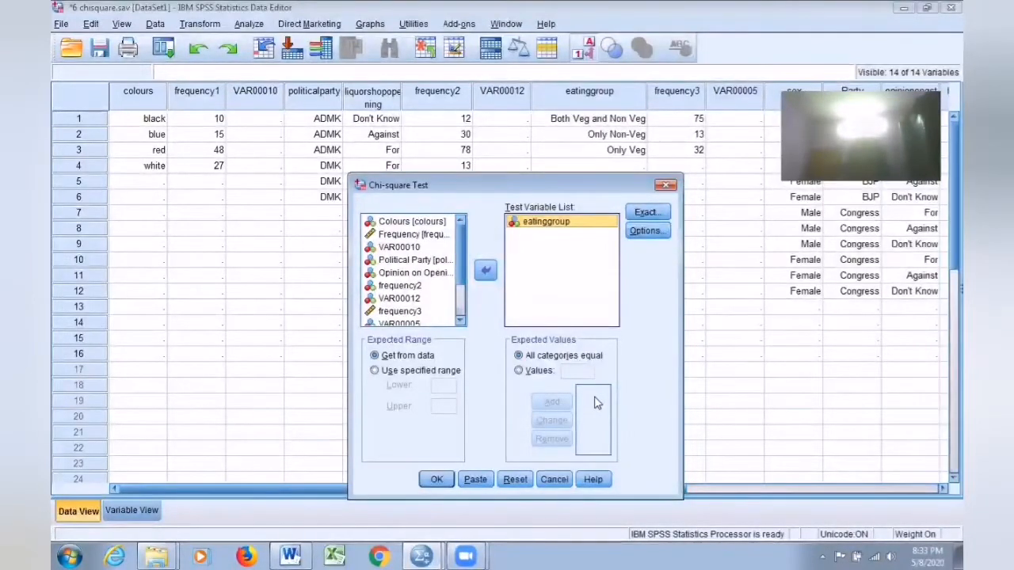
# Specify the expected values 10, 20 and 70 in that order for eatinggroup and run the chi-square test.
pyautogui.click(520, 370)
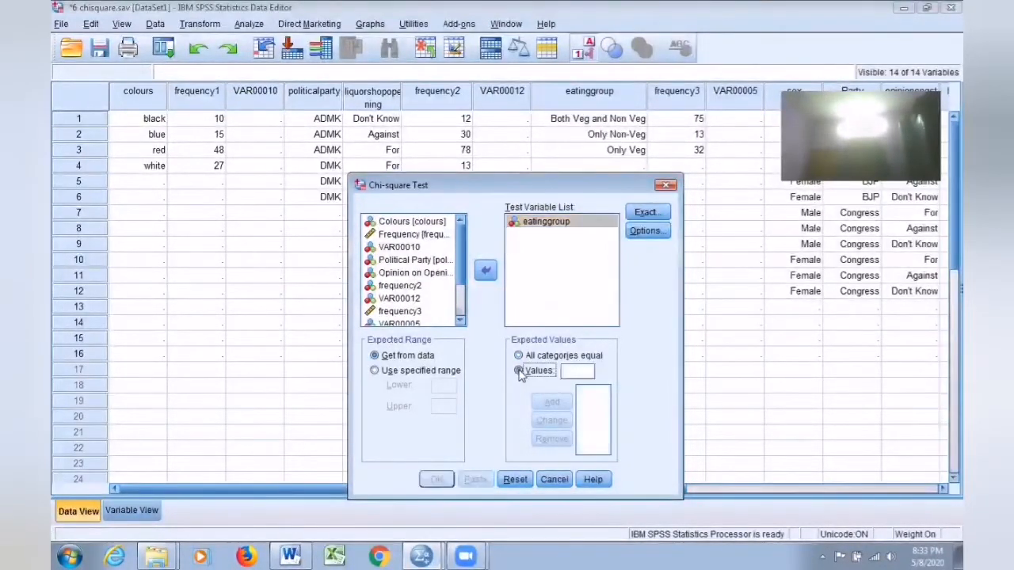
pyautogui.click(578, 372)
pyautogui.write('1')
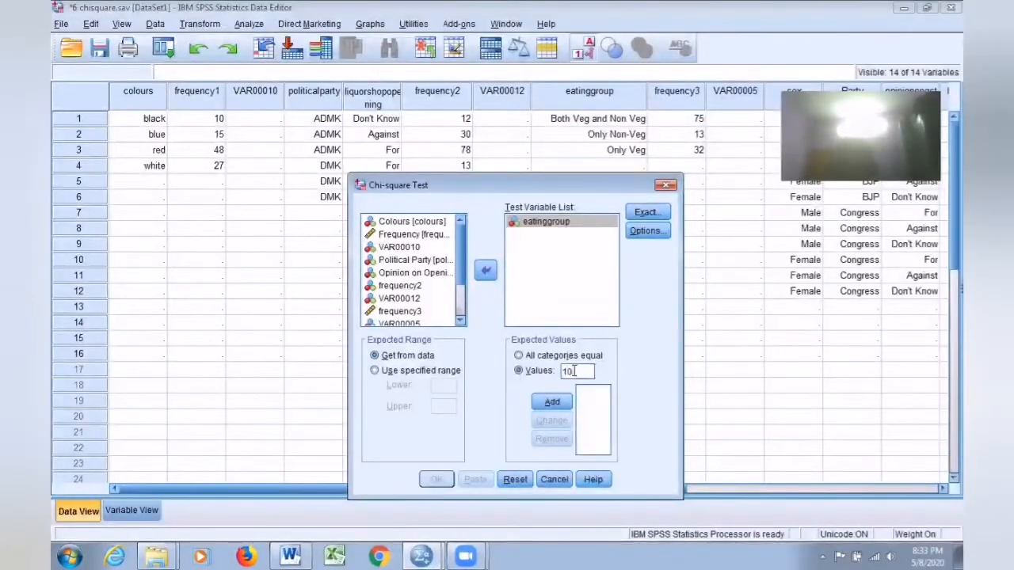
pyautogui.write('0')
pyautogui.click(558, 401)
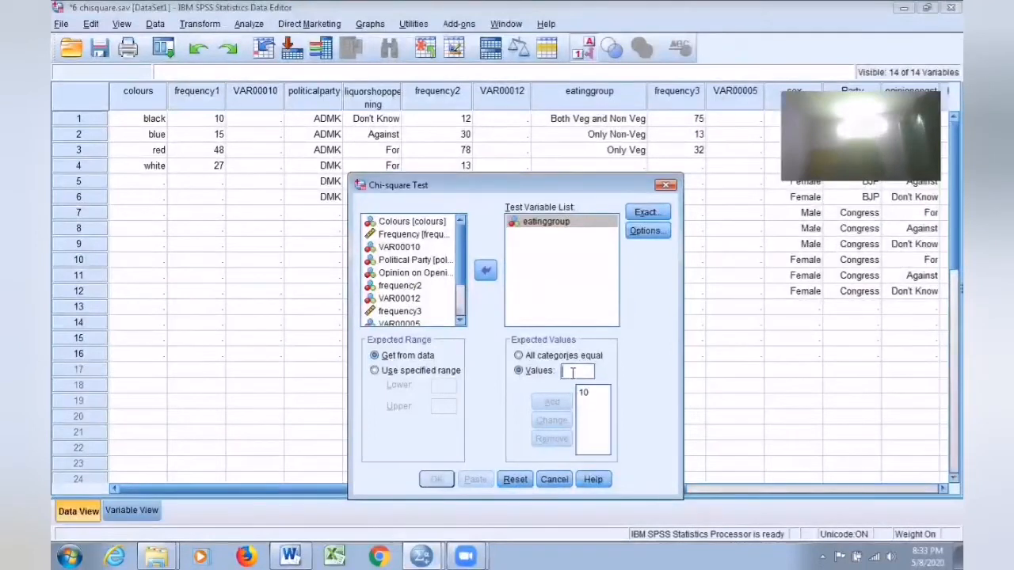
pyautogui.write('20')
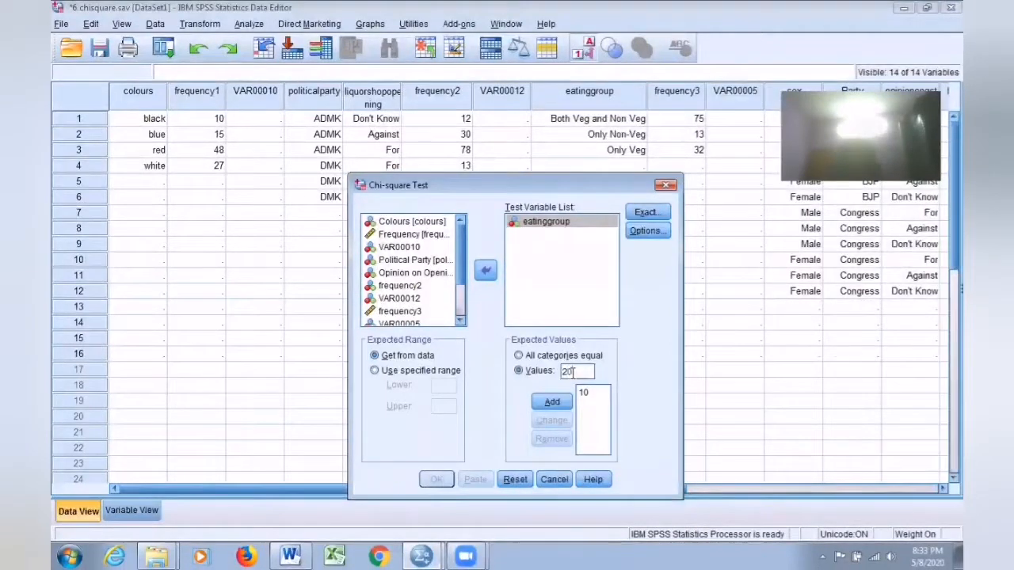
pyautogui.click(552, 401)
pyautogui.write('7')
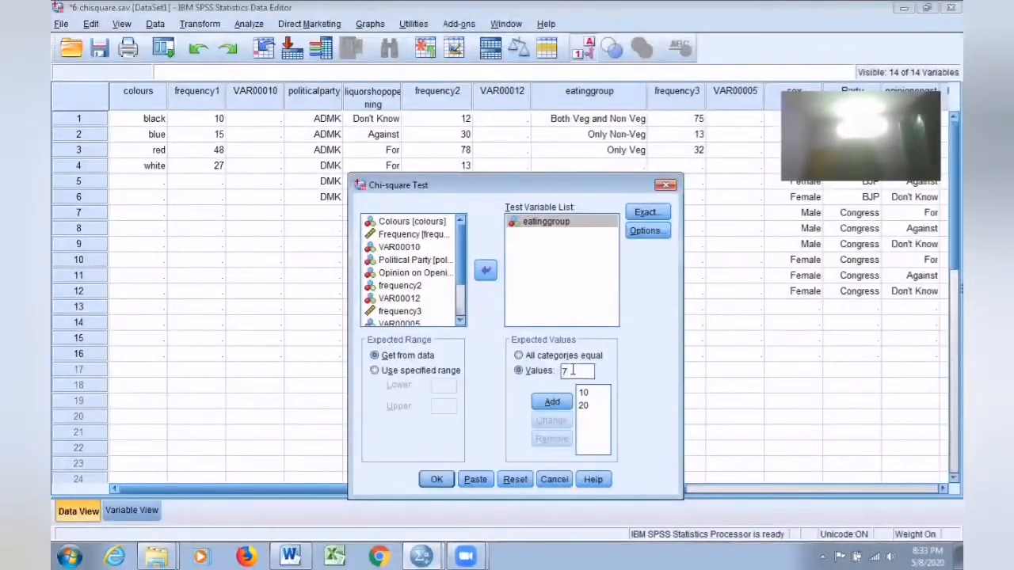
pyautogui.write('0')
pyautogui.click(564, 403)
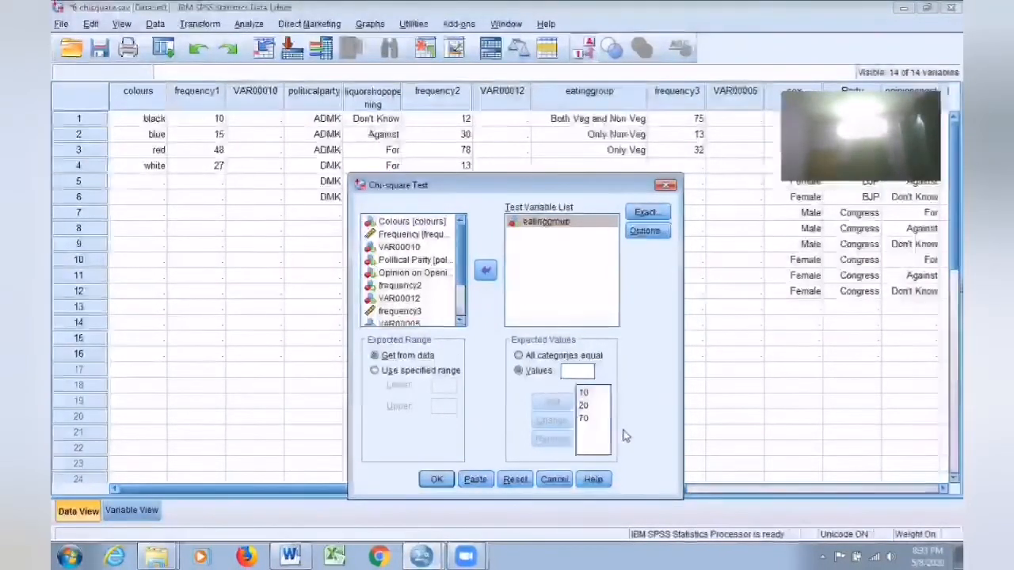
pyautogui.click(437, 481)
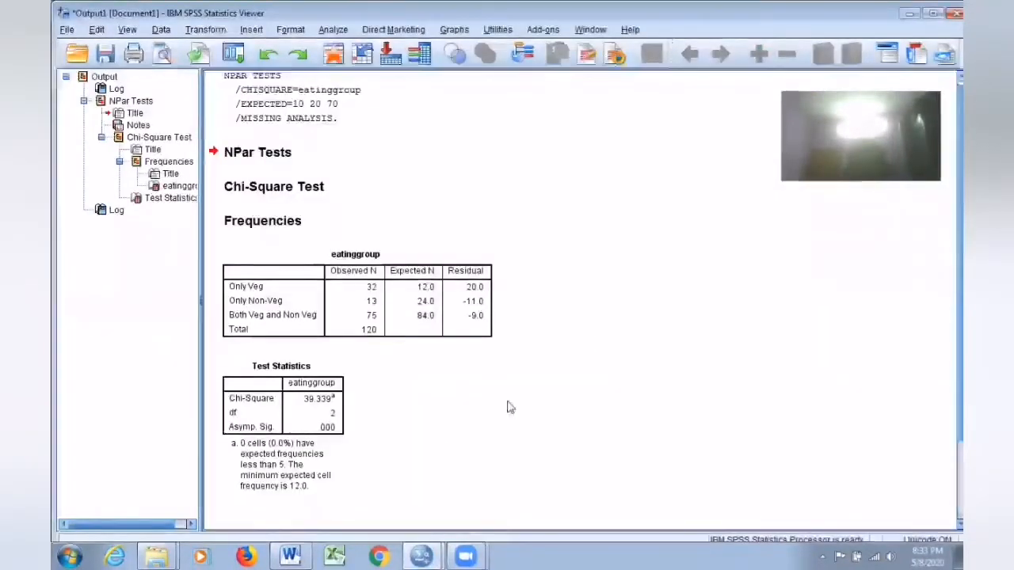
# Examine the eatinggroup frequencies and test statistics tables in the output, and return to the data.
pyautogui.click(423, 278)
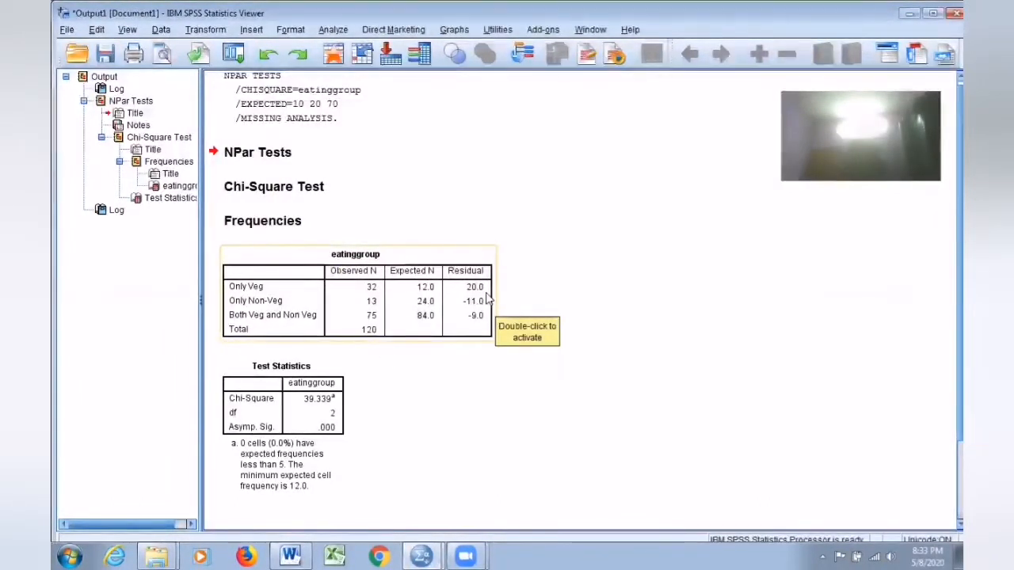
pyautogui.click(324, 396)
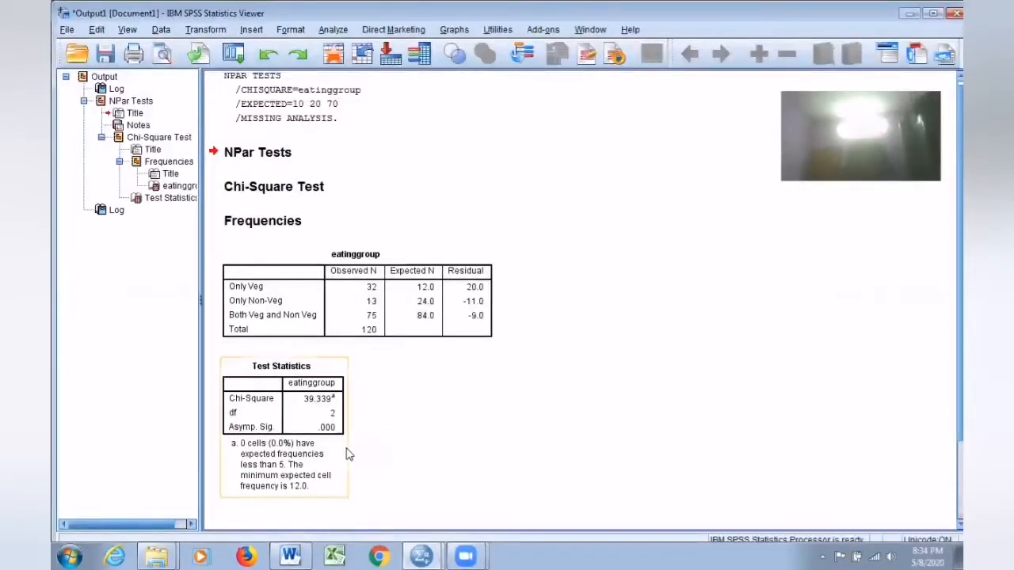
pyautogui.click(360, 445)
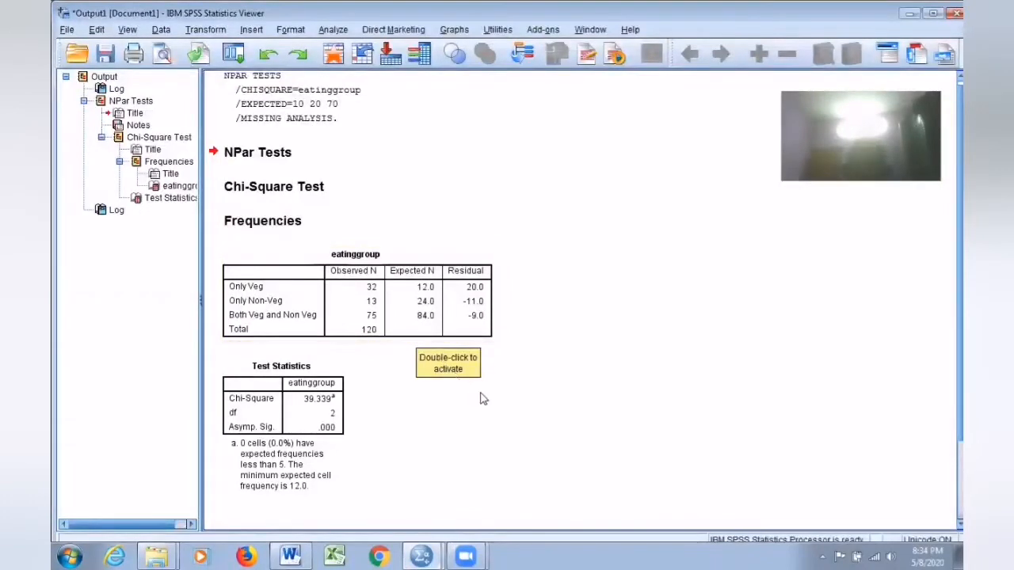
pyautogui.click(910, 14)
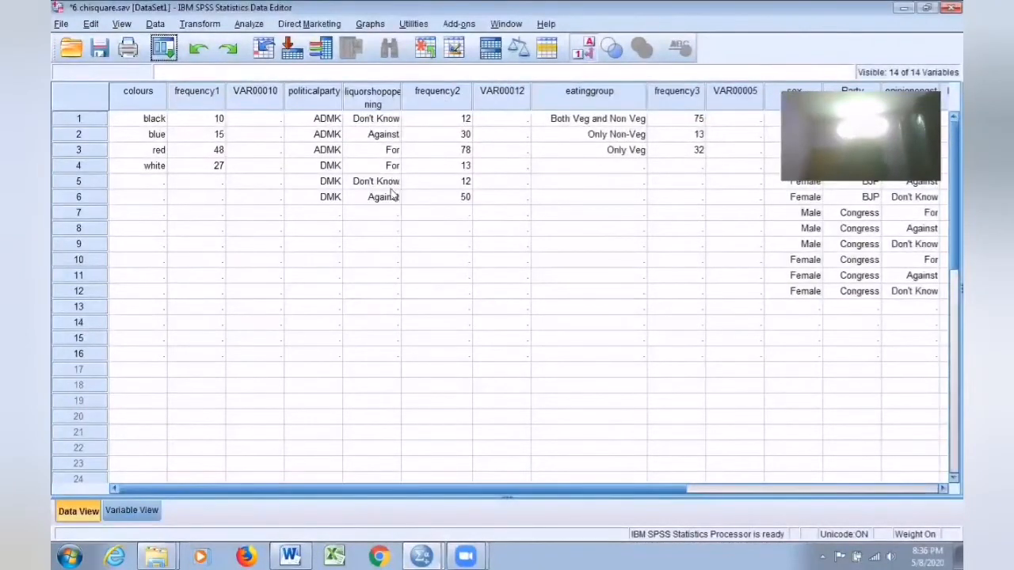
# Change the case weighting to use frequency2 as the frequency variable instead of frequency3.
pyautogui.click(155, 24)
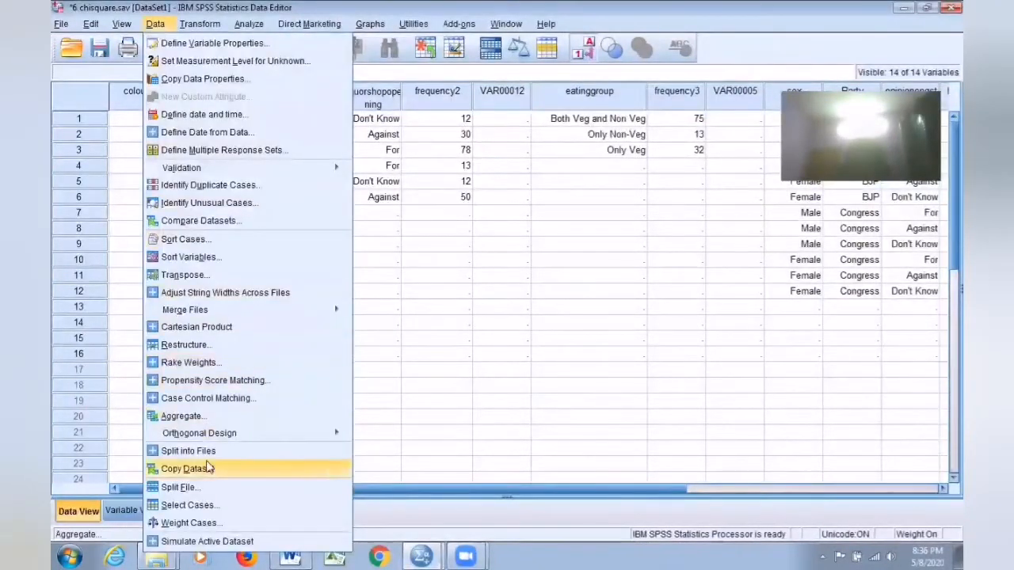
pyautogui.click(245, 520)
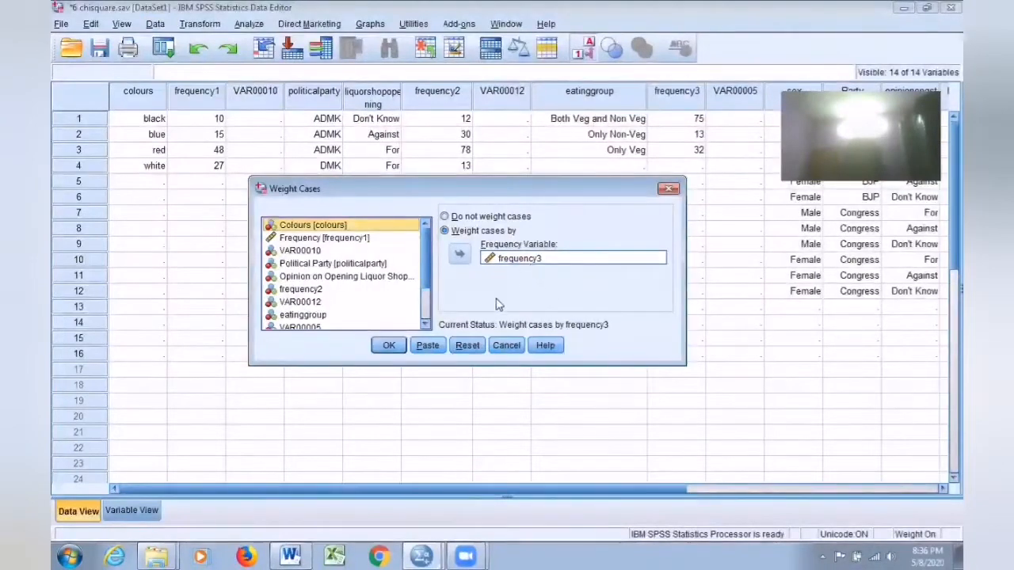
pyautogui.click(467, 345)
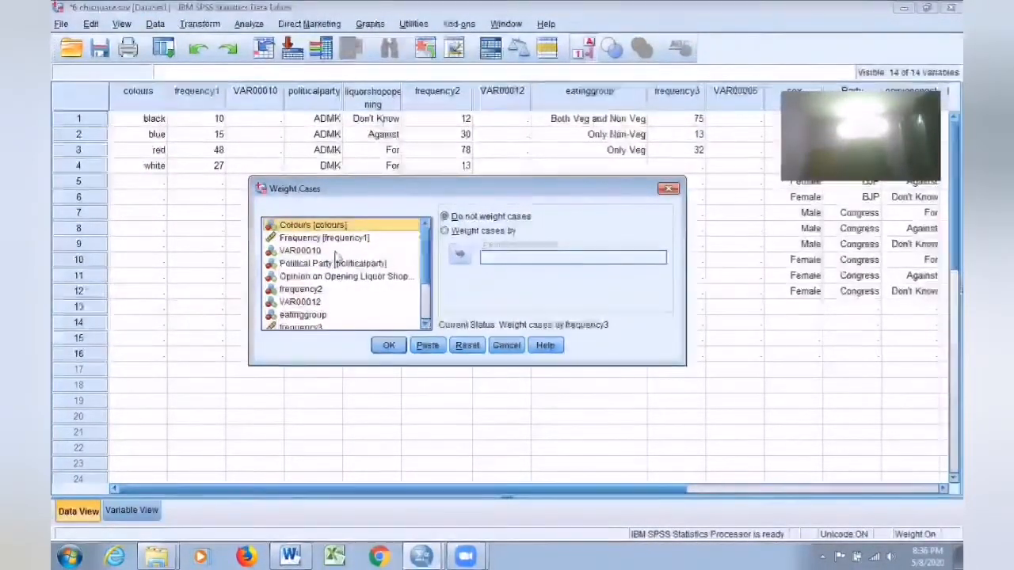
pyautogui.click(309, 289)
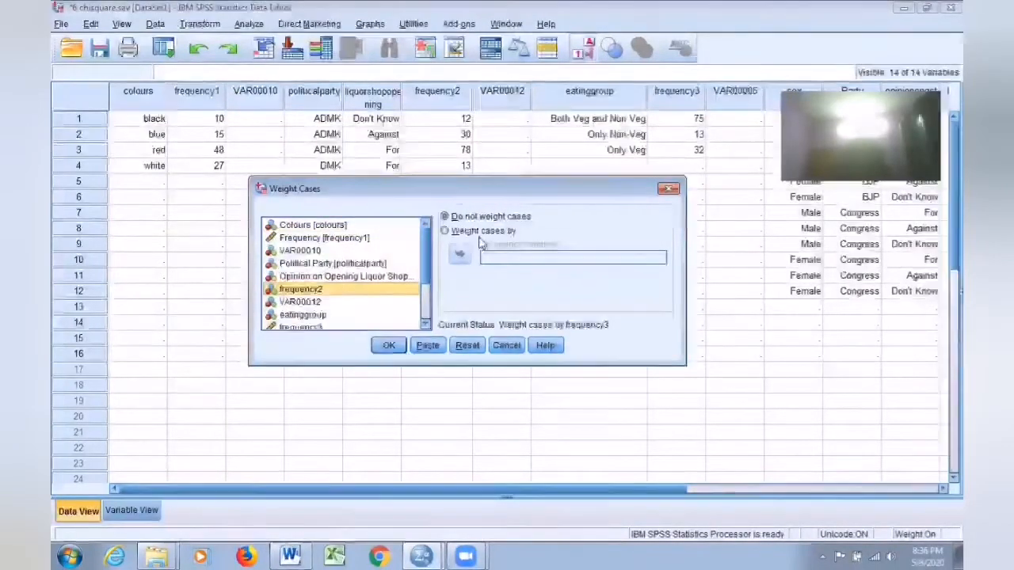
pyautogui.click(453, 231)
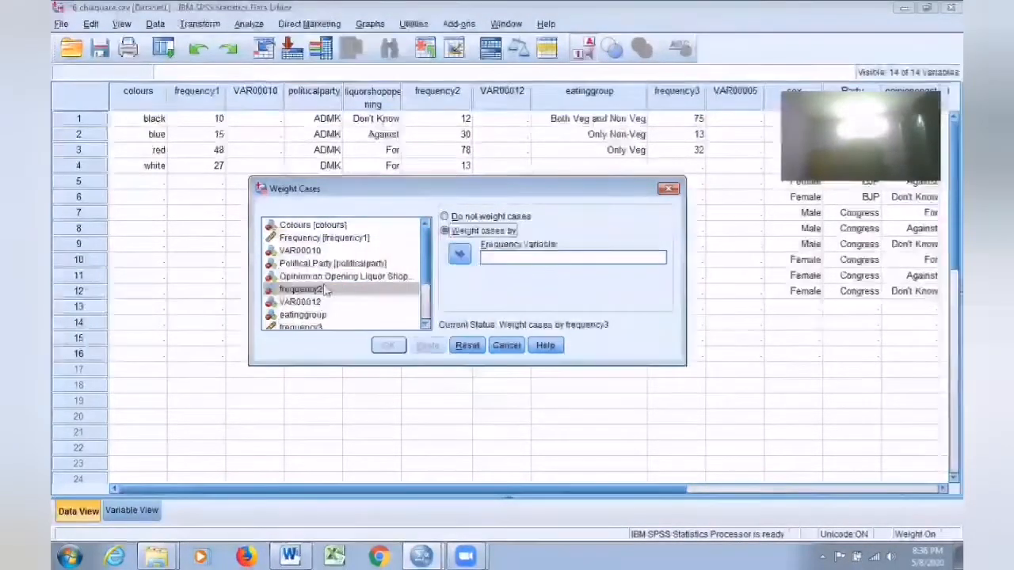
pyautogui.click(459, 253)
pyautogui.click(388, 345)
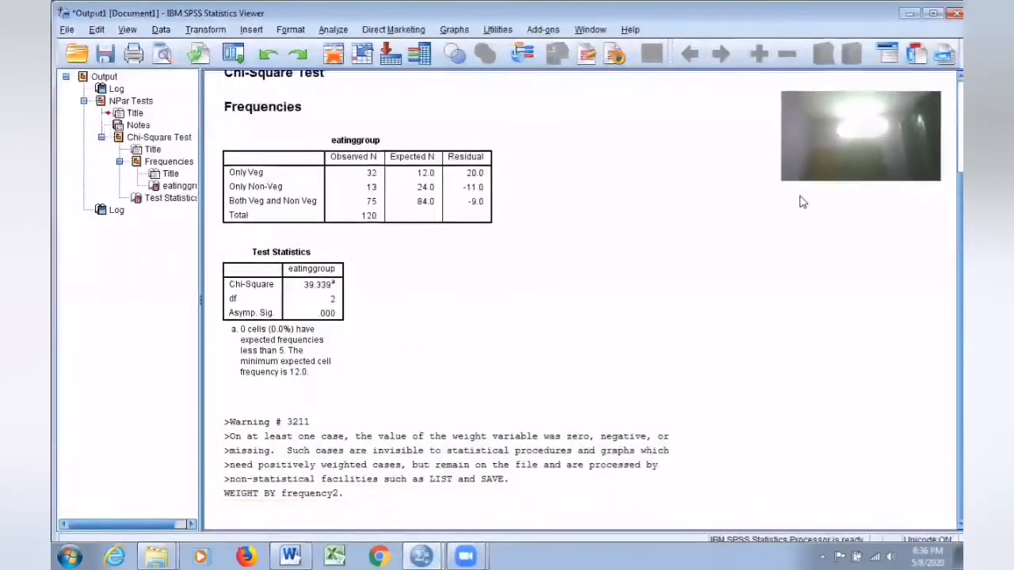
# Return to the data and set up a crosstab with Opinion on Opening Liquor Shops as rows and Political Party [politicalparty] as columns.
pyautogui.click(910, 20)
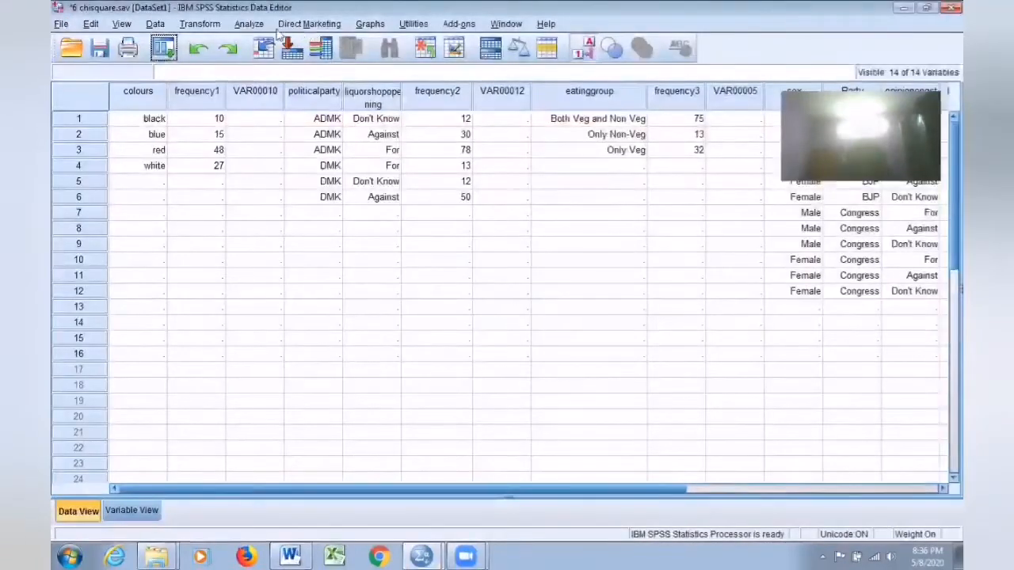
pyautogui.click(251, 25)
pyautogui.moveTo(291, 60)
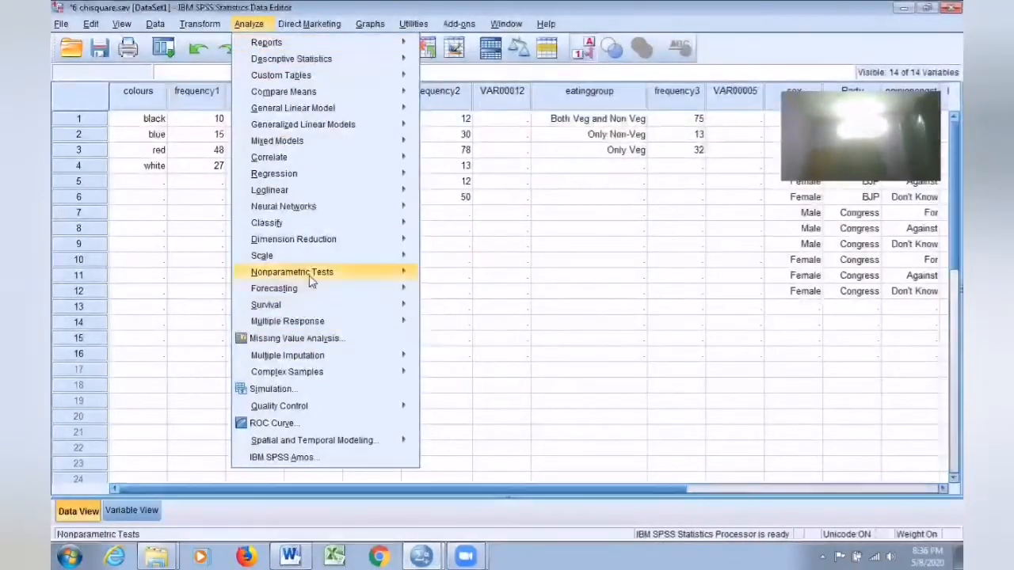
pyautogui.moveTo(414, 274)
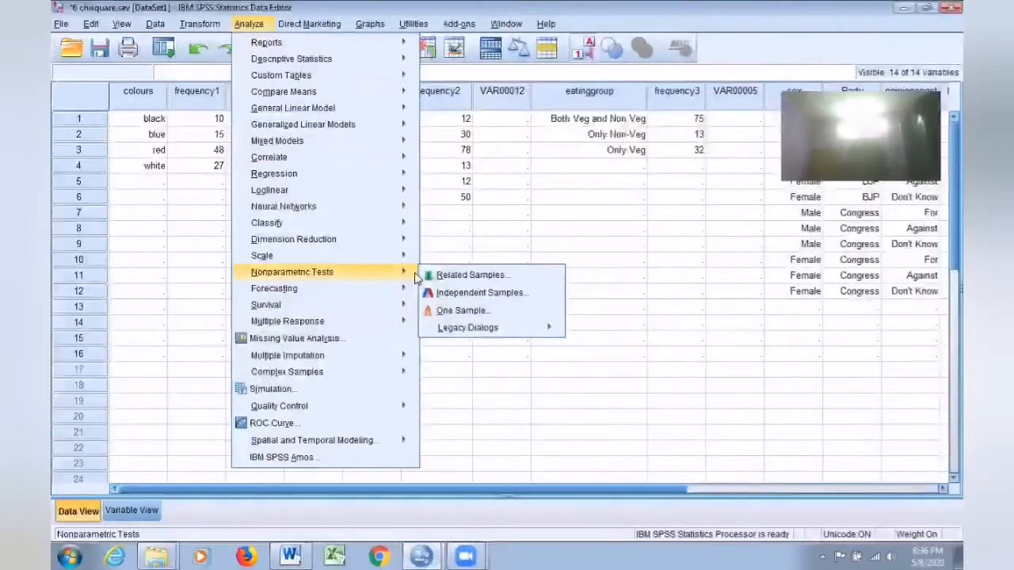
pyautogui.moveTo(481, 327)
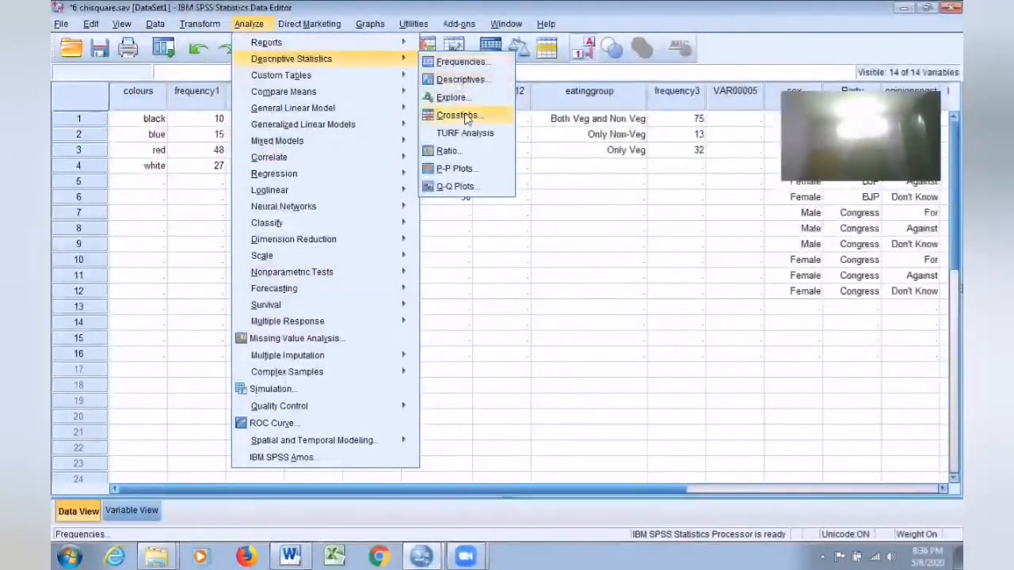
pyautogui.click(457, 115)
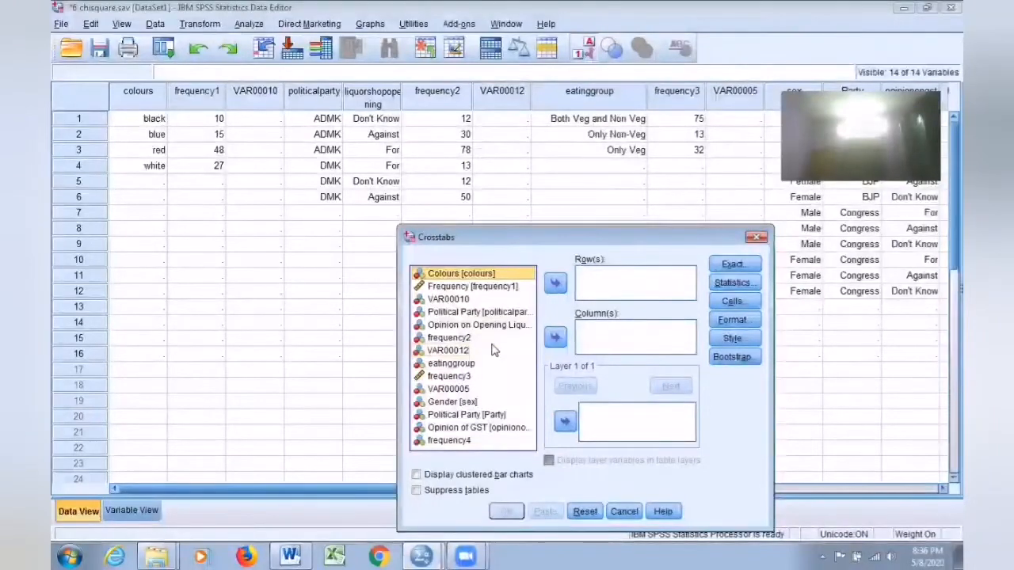
pyautogui.click(479, 313)
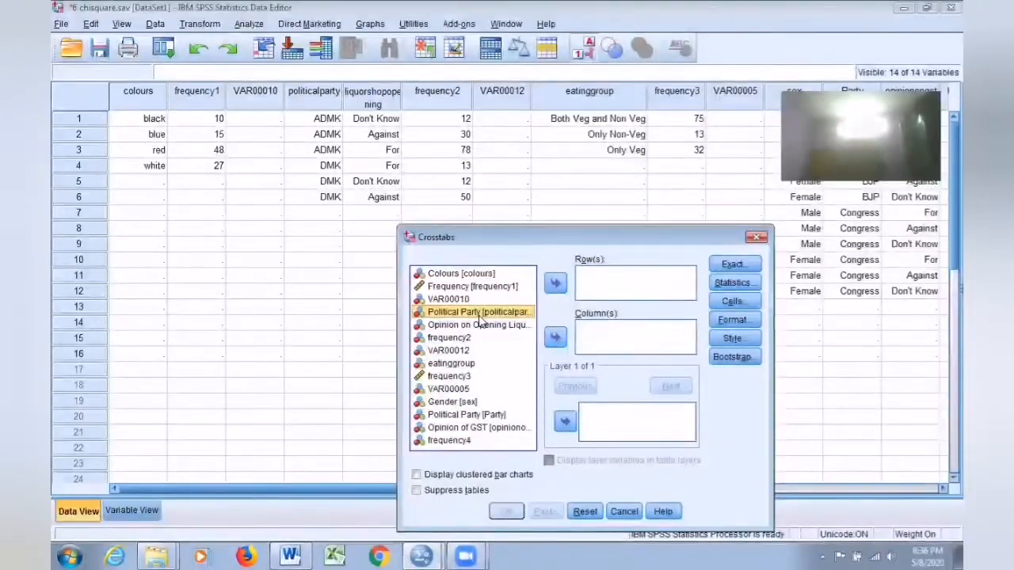
pyautogui.click(555, 336)
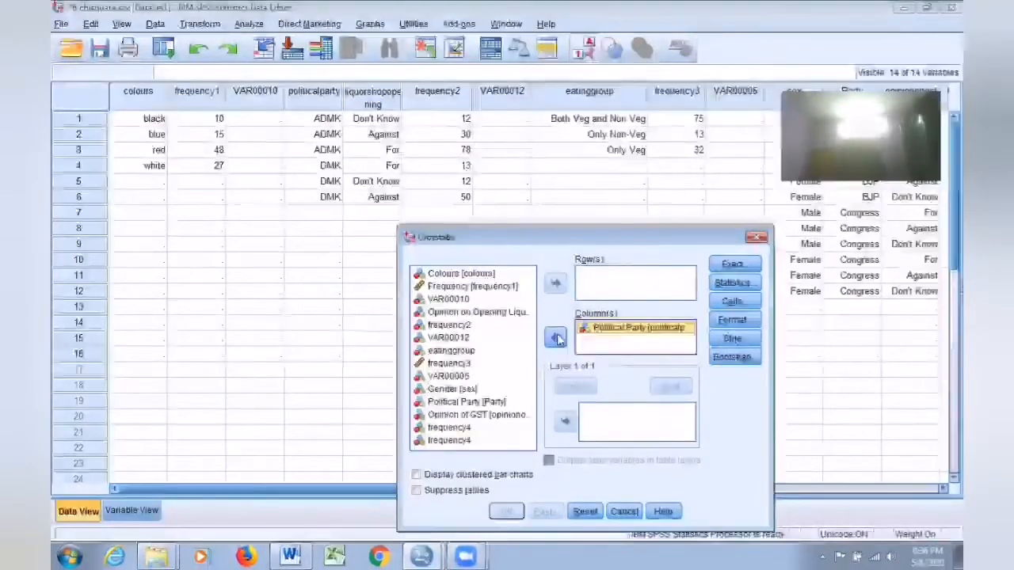
pyautogui.click(502, 313)
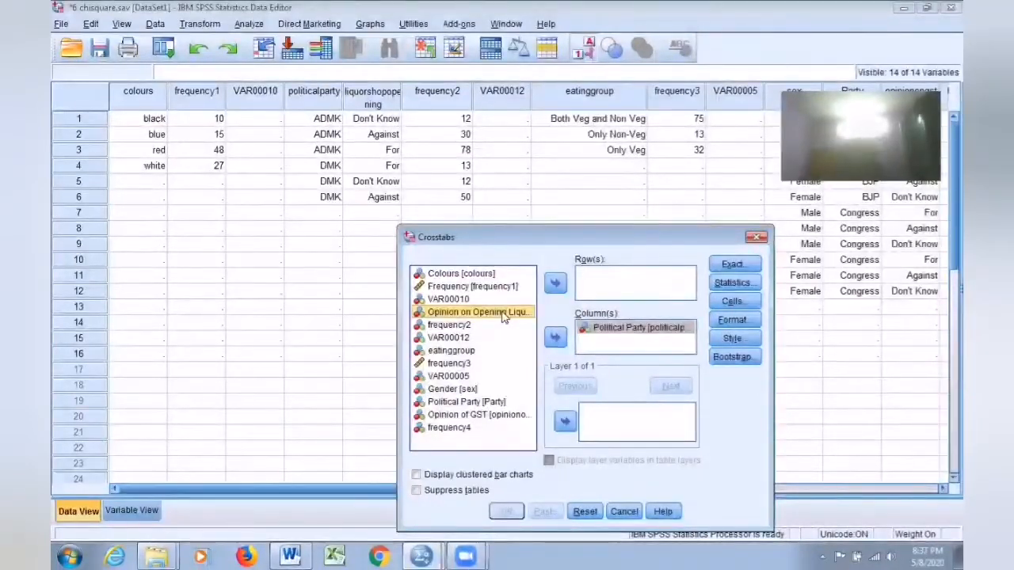
pyautogui.click(555, 283)
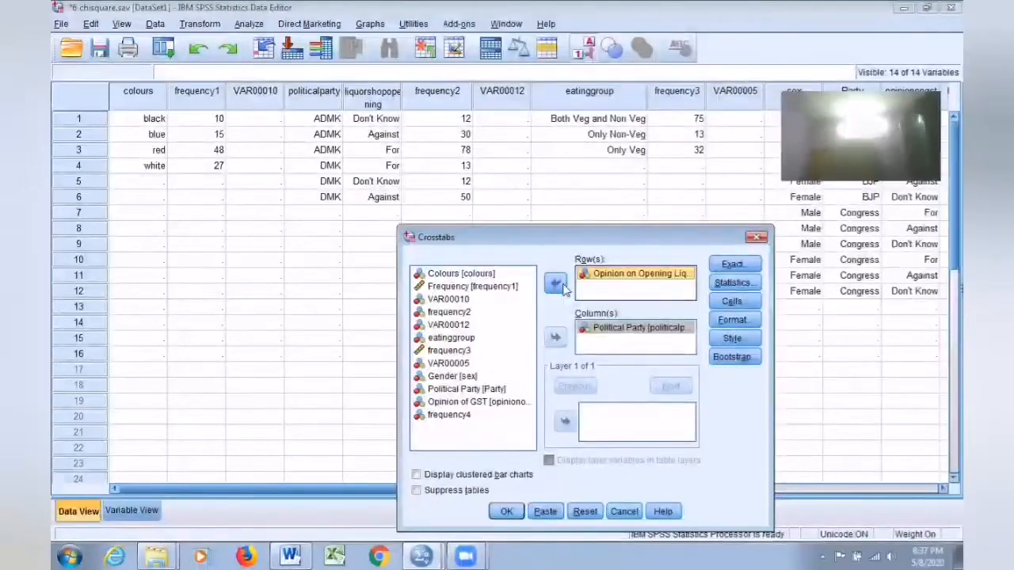
# Check the crosstab's exact test options, leaving them as they are, and request the chi-square statistic.
pyautogui.click(732, 264)
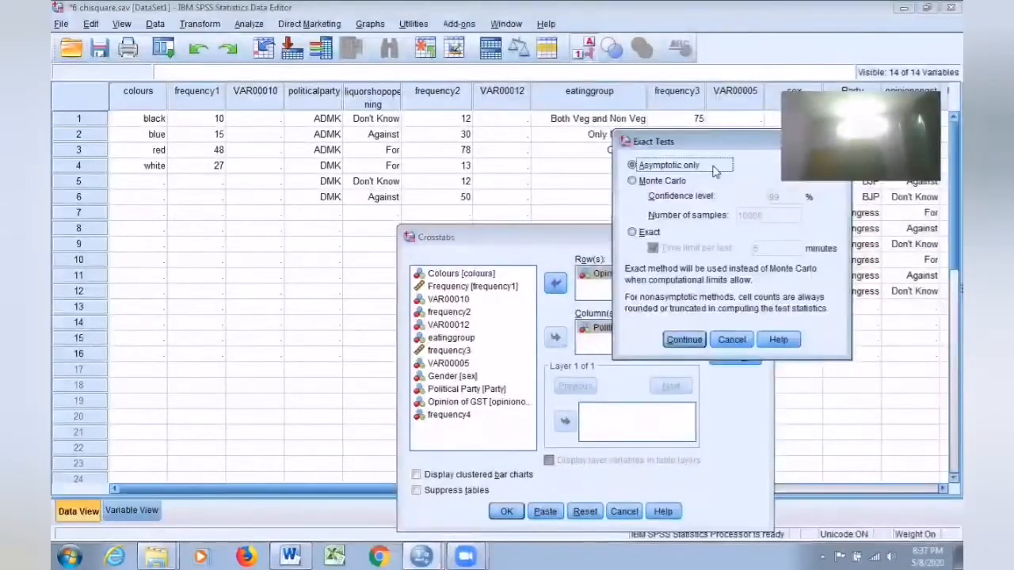
pyautogui.click(712, 339)
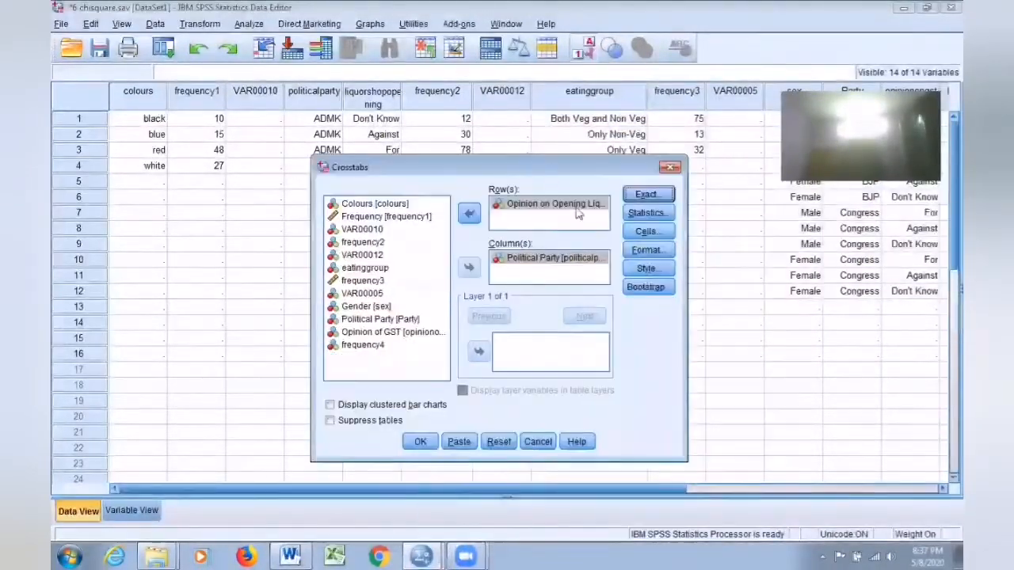
pyautogui.click(651, 213)
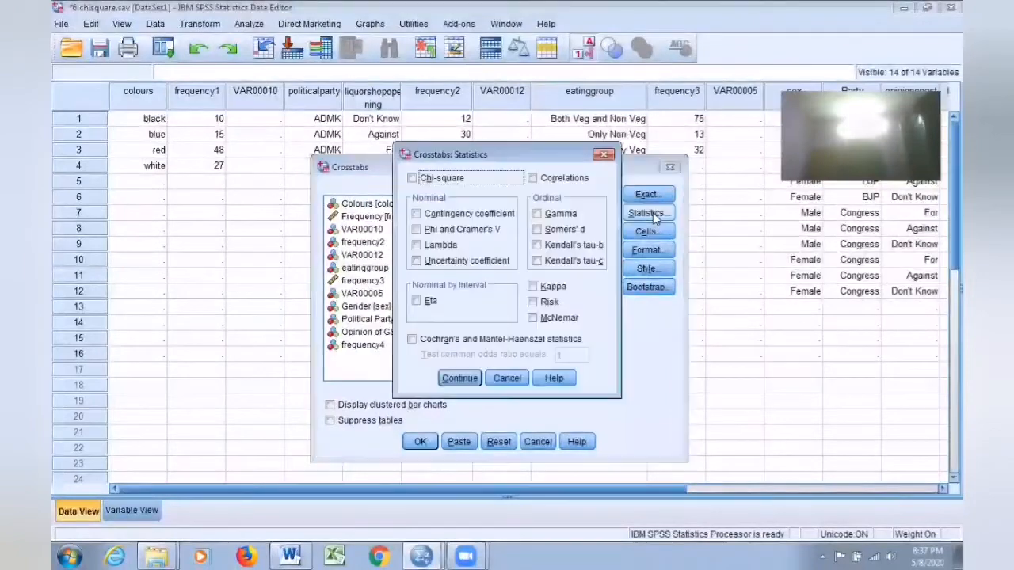
pyautogui.click(412, 179)
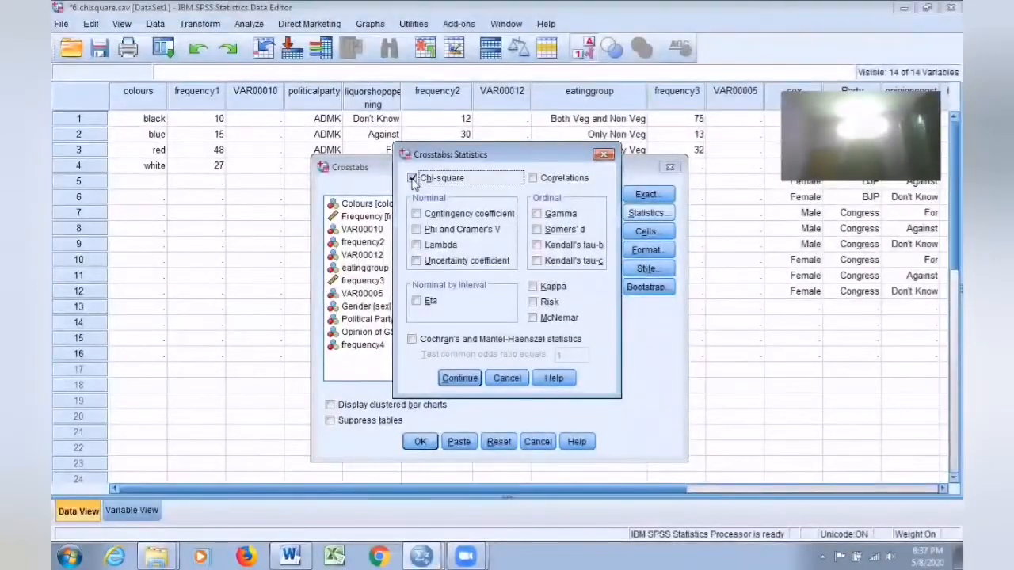
pyautogui.click(460, 377)
# Add expected counts and column percentages to the crosstab cells, and run the analysis.
pyautogui.click(645, 231)
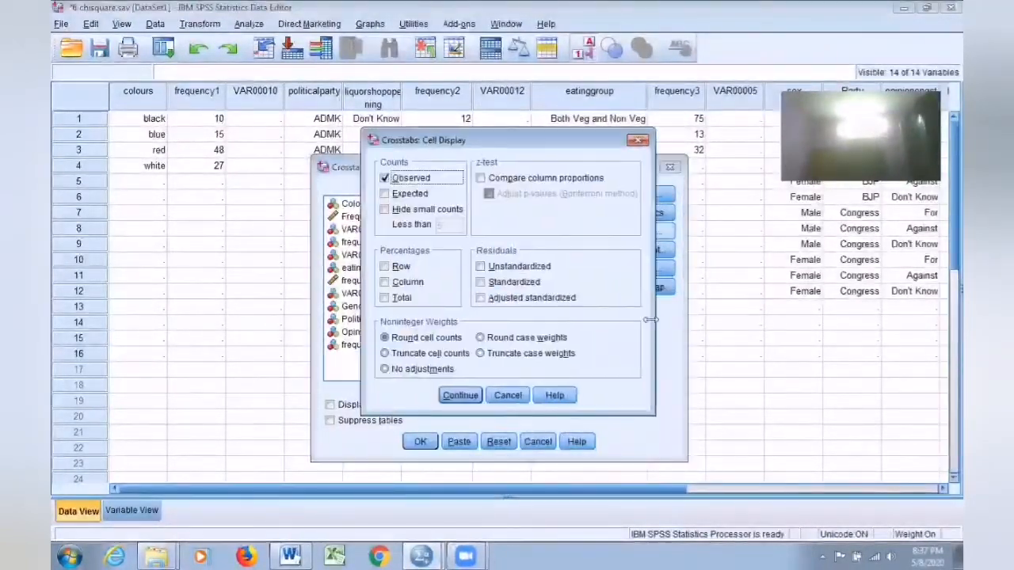
pyautogui.click(387, 282)
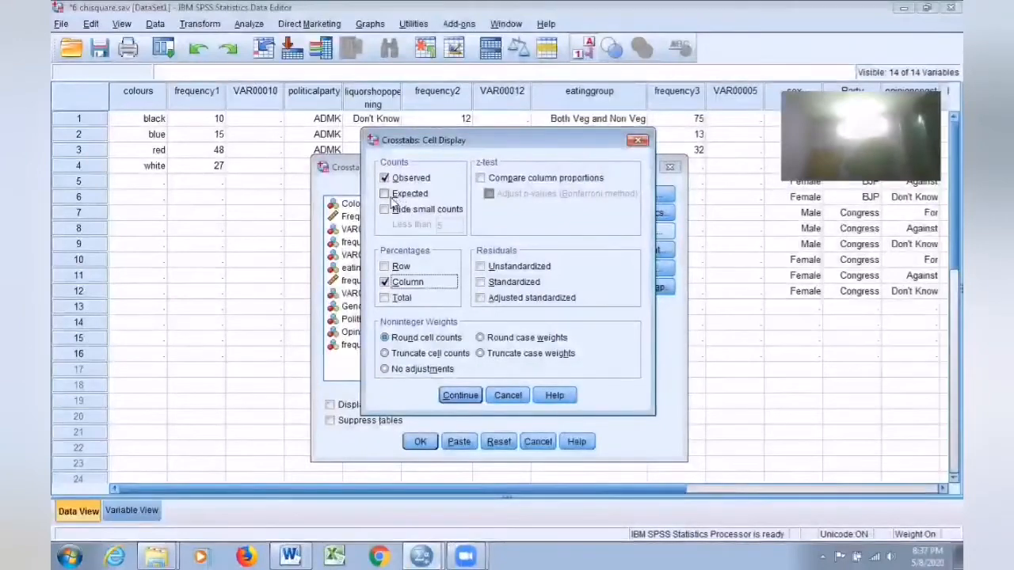
pyautogui.click(401, 194)
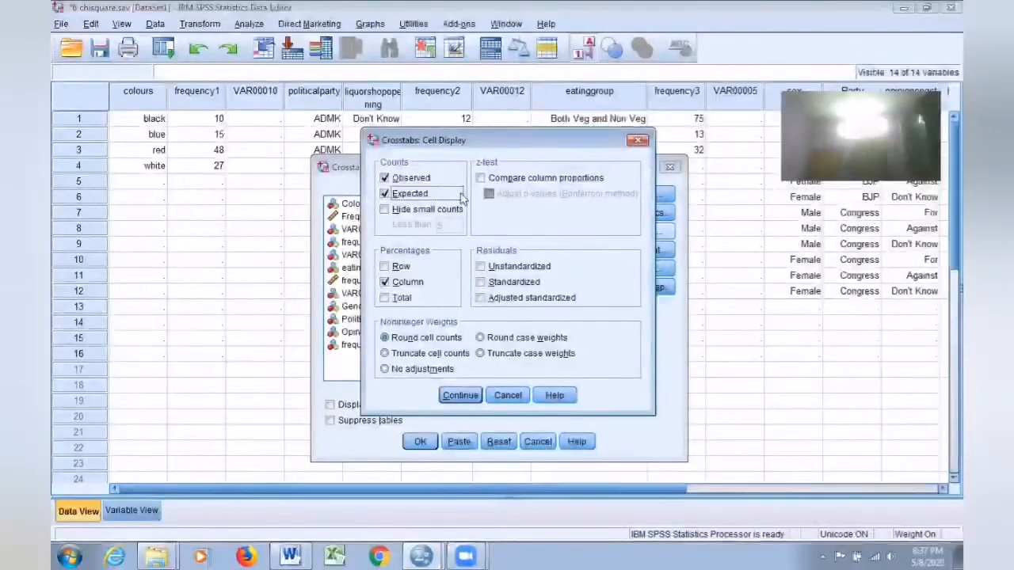
pyautogui.click(457, 396)
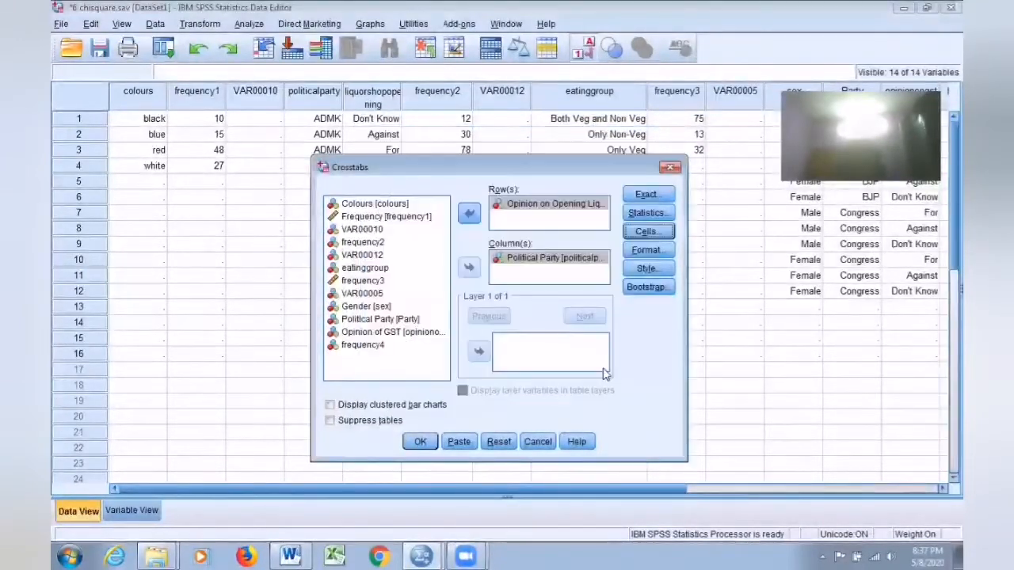
pyautogui.click(420, 441)
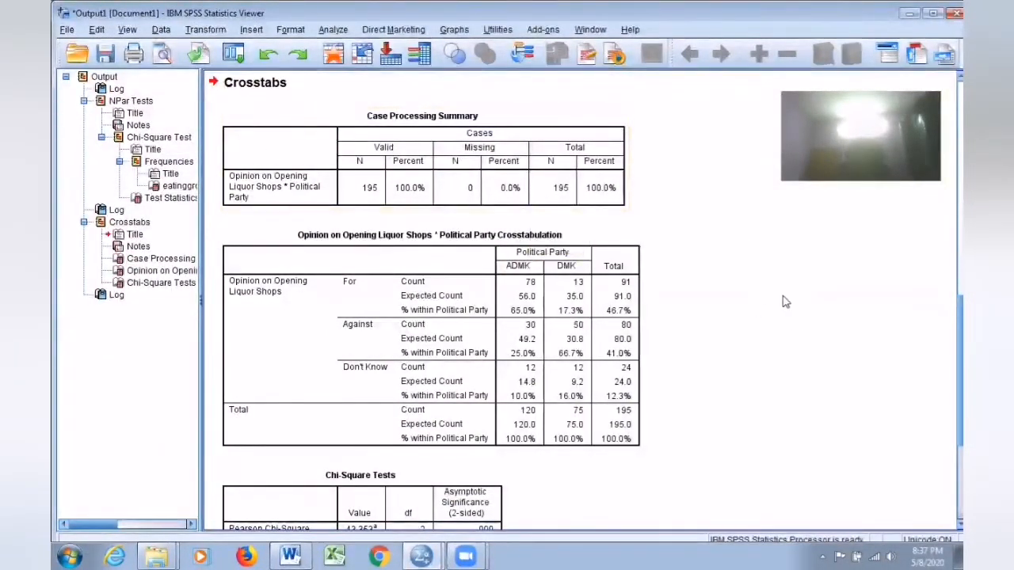
# Examine the case processing summary, crosstabulation and chi-square tests tables for liquor shop opinion by political party.
pyautogui.scroll(-3, 784, 301)
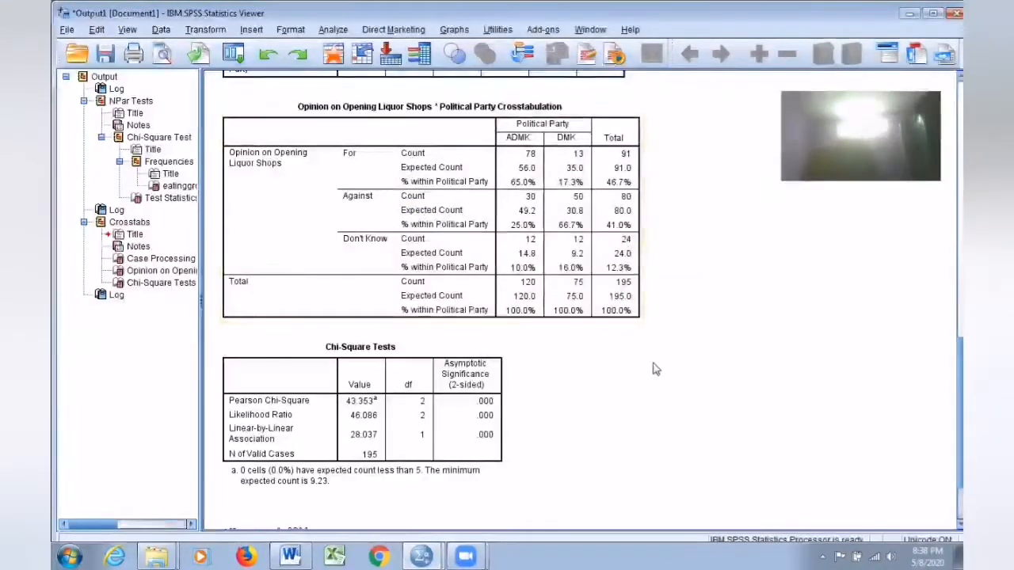
pyautogui.scroll(-3, 654, 369)
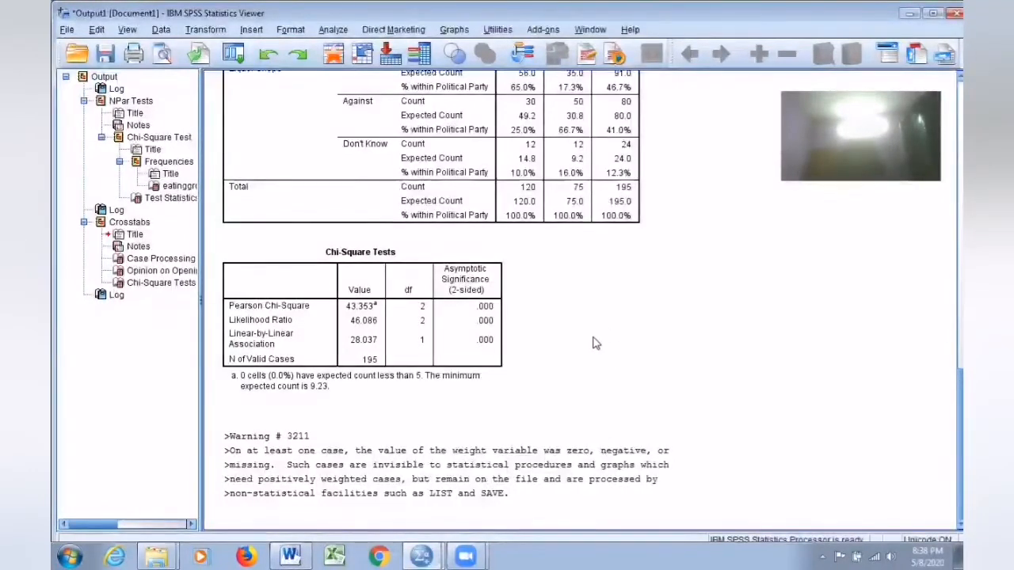
pyautogui.scroll(3, 618, 323)
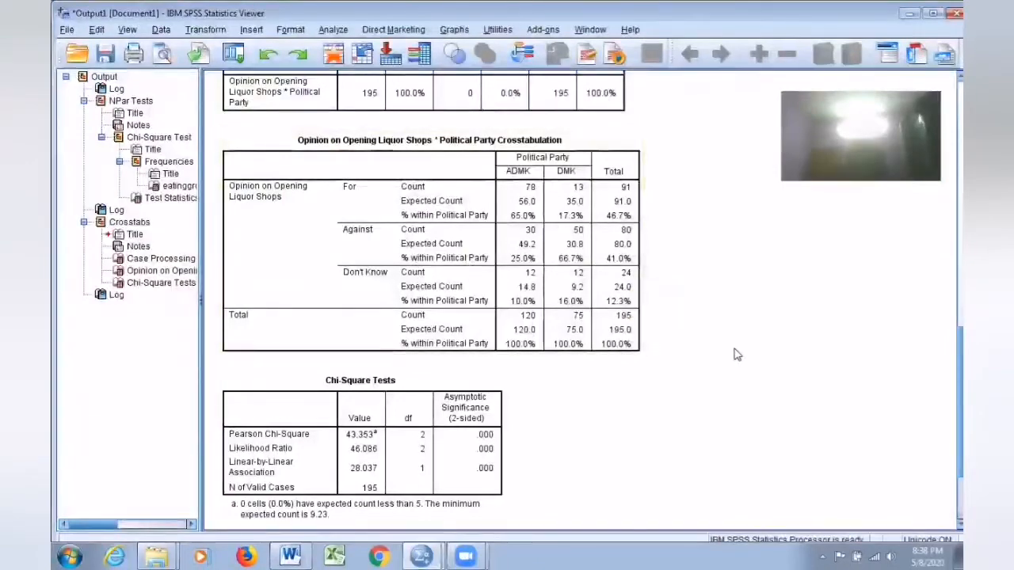
pyautogui.scroll(2, 736, 354)
pyautogui.scroll(6, 736, 354)
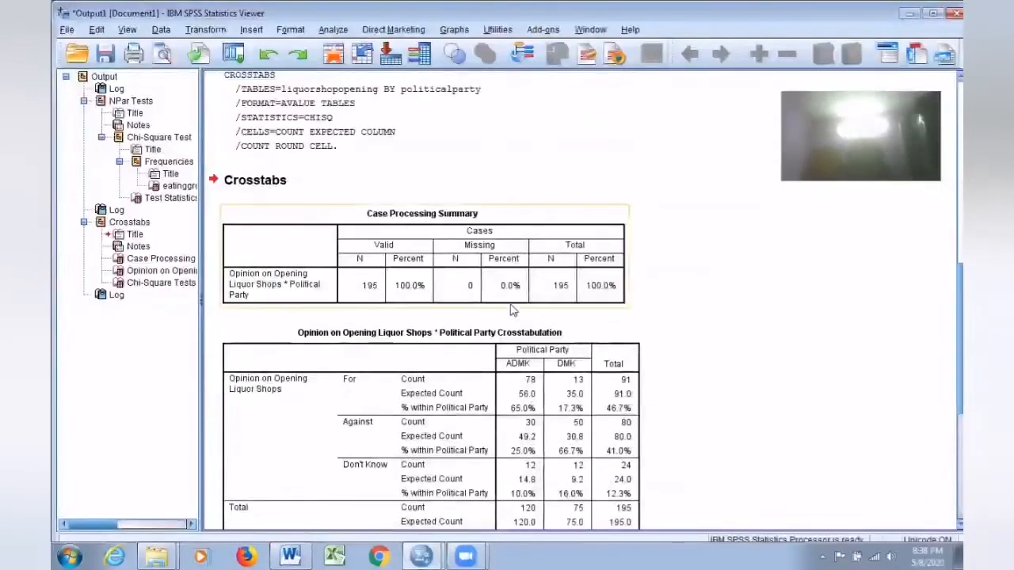
pyautogui.scroll(-8, 581, 184)
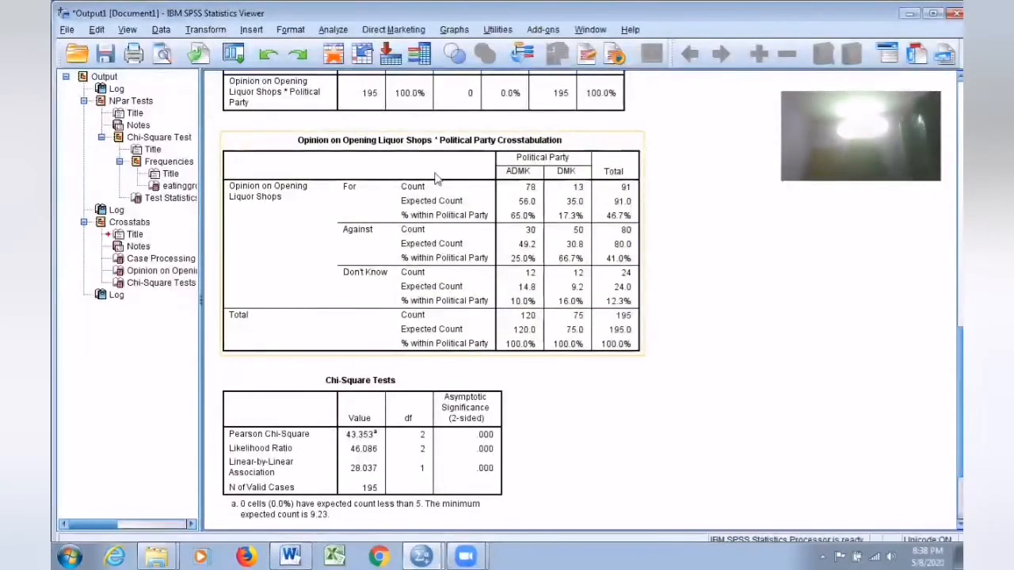
pyautogui.scroll(2, 792, 316)
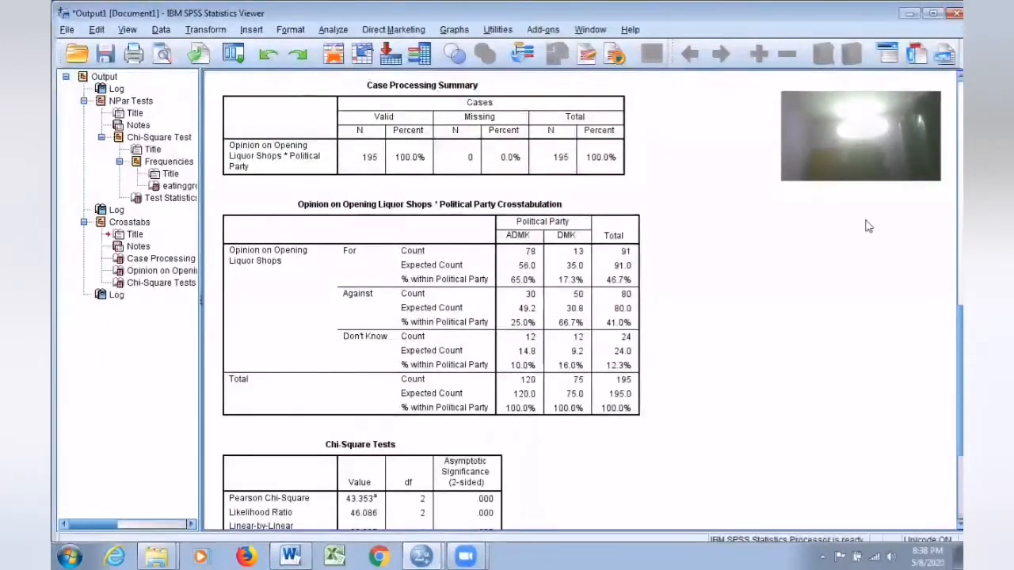
# Reset the case weighting and weight the cases by frequency4 as the frequency variable.
pyautogui.click(491, 491)
pyautogui.moveTo(596, 496); pyautogui.dragTo(774, 500)
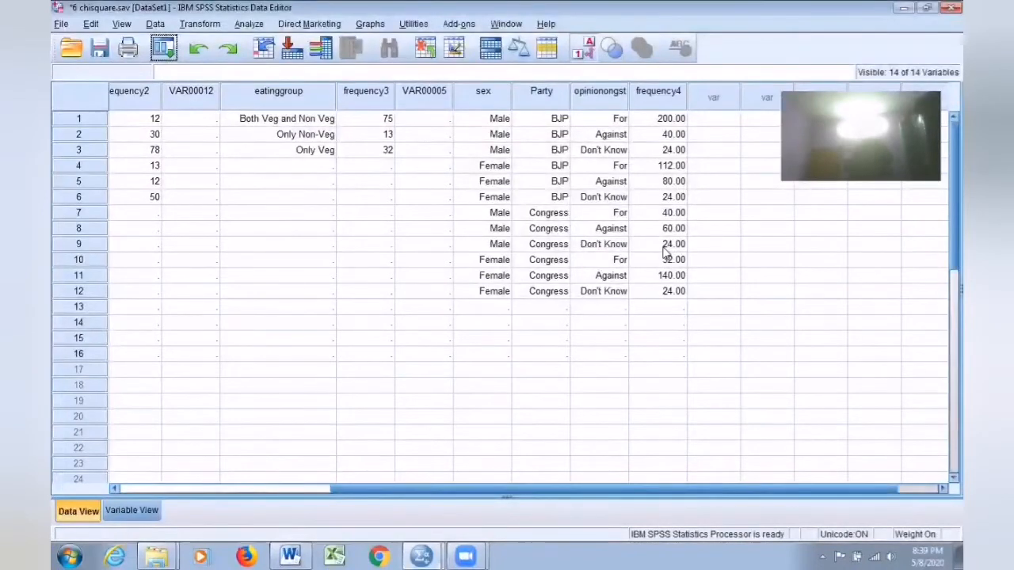
pyautogui.click(158, 25)
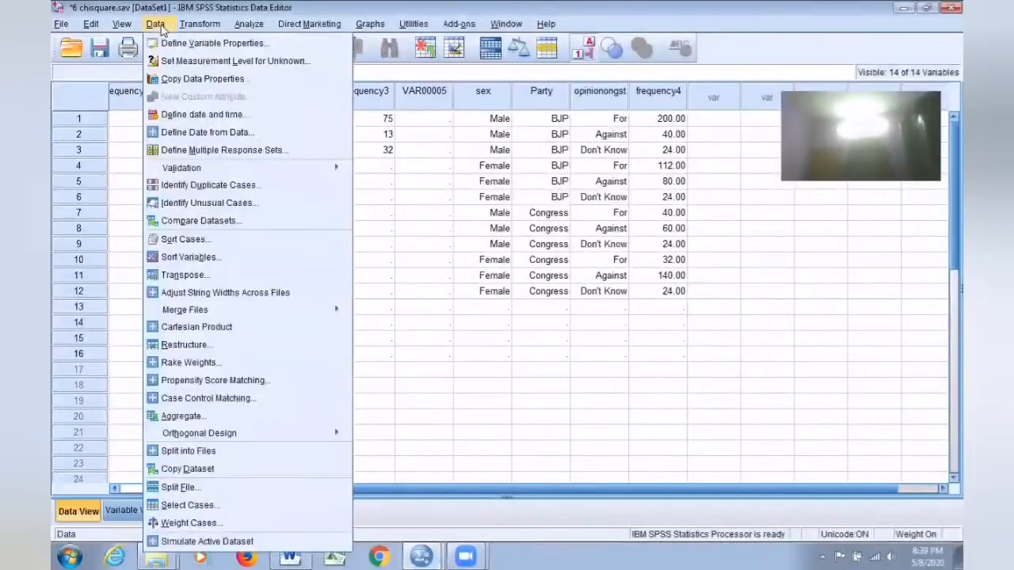
pyautogui.click(189, 523)
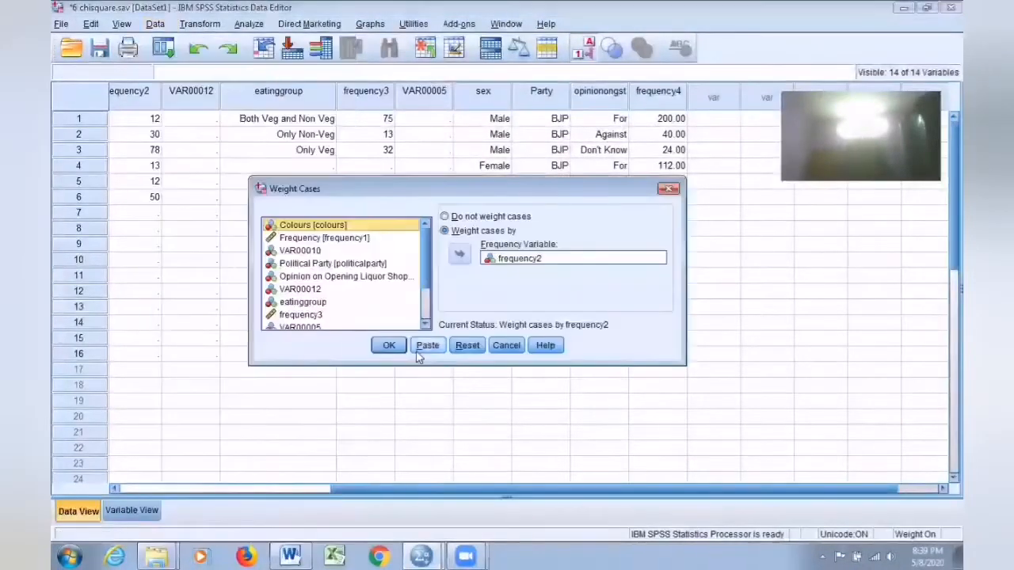
pyautogui.click(467, 346)
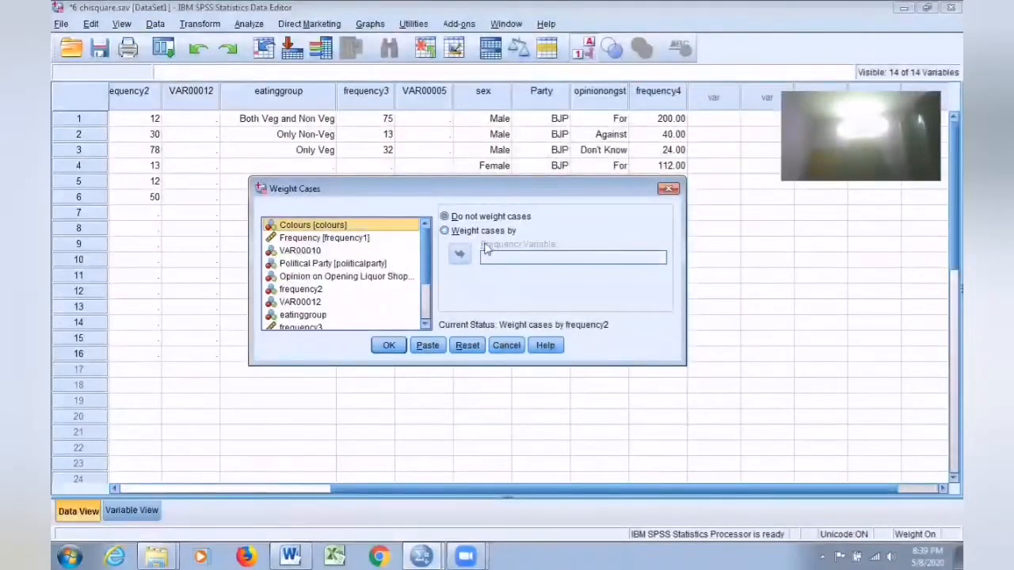
pyautogui.scroll(-2, 317, 301)
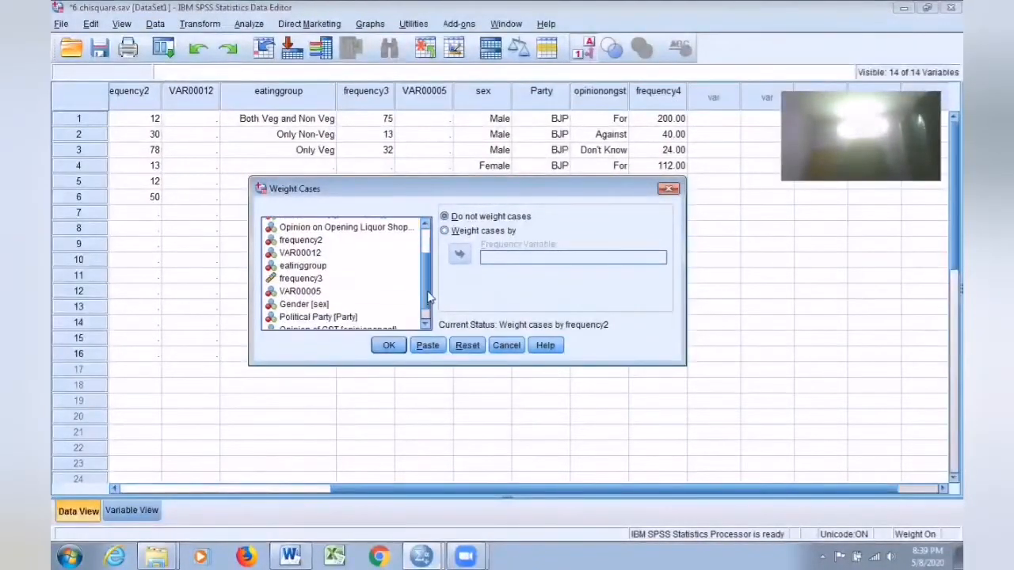
pyautogui.scroll(-1, 332, 317)
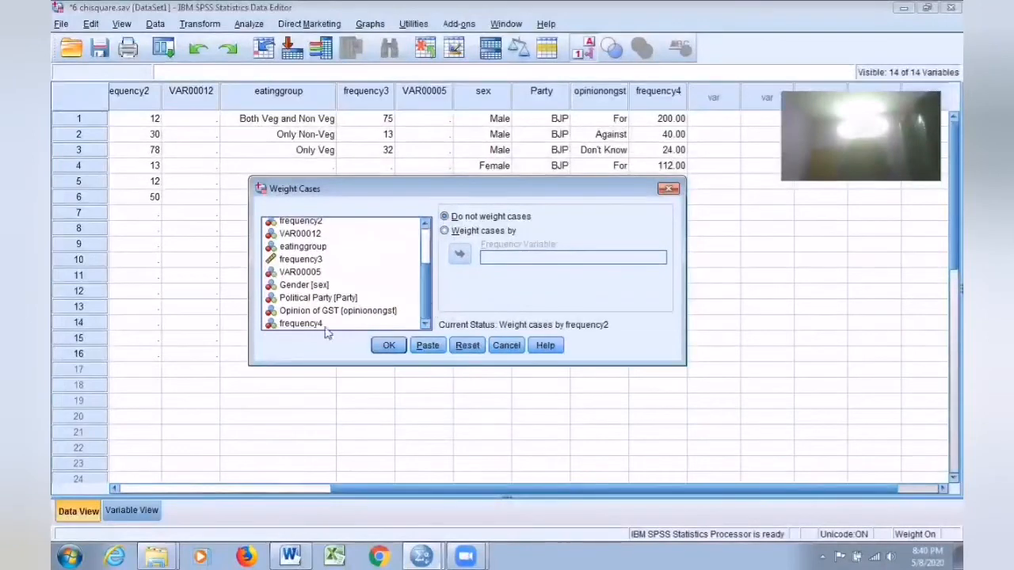
pyautogui.click(315, 324)
pyautogui.click(444, 231)
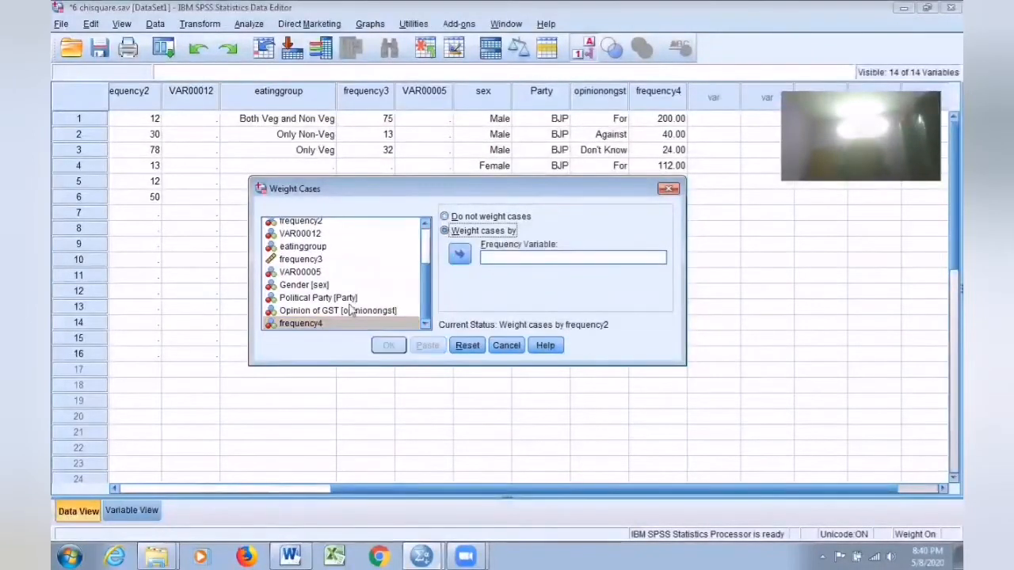
pyautogui.click(459, 254)
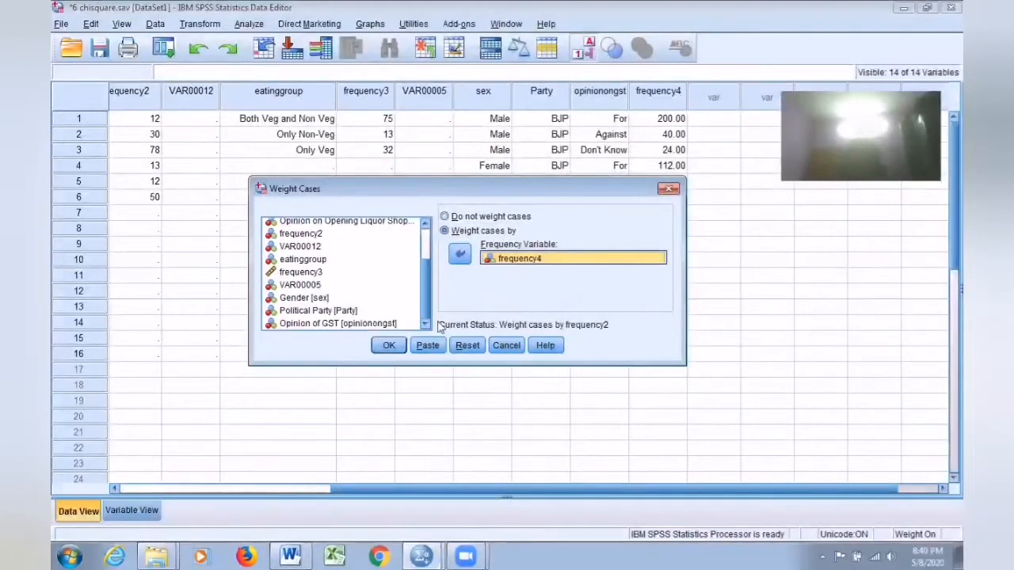
pyautogui.click(388, 345)
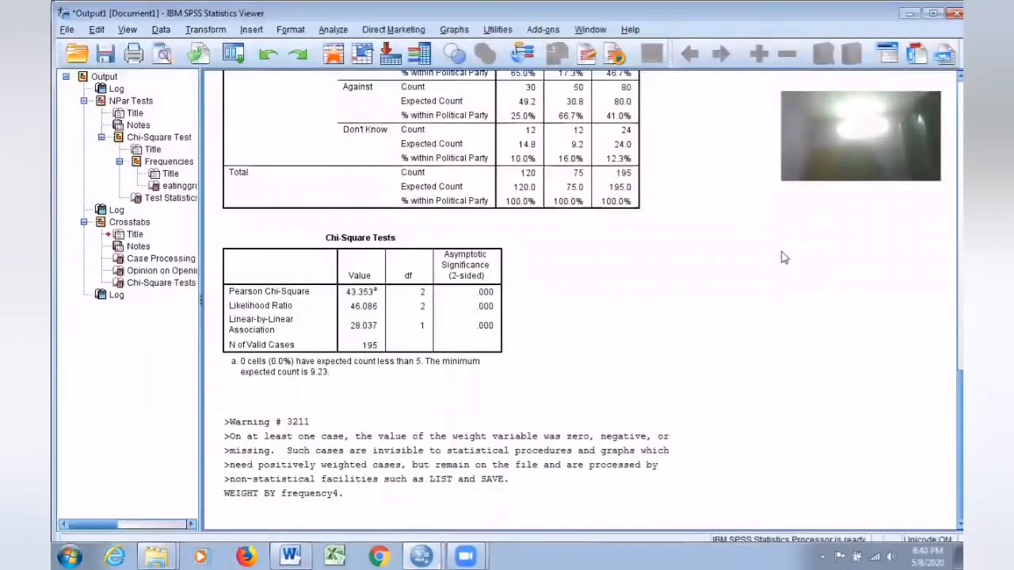
# Return to the data and start a new Crosstabs analysis, resetting the previous variable and option choices.
pyautogui.click(909, 13)
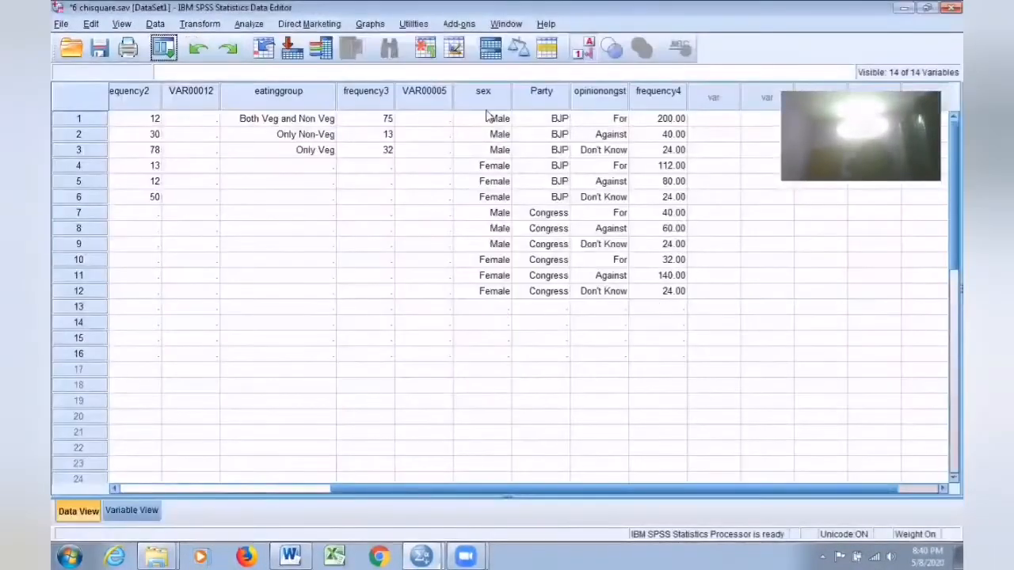
pyautogui.click(249, 23)
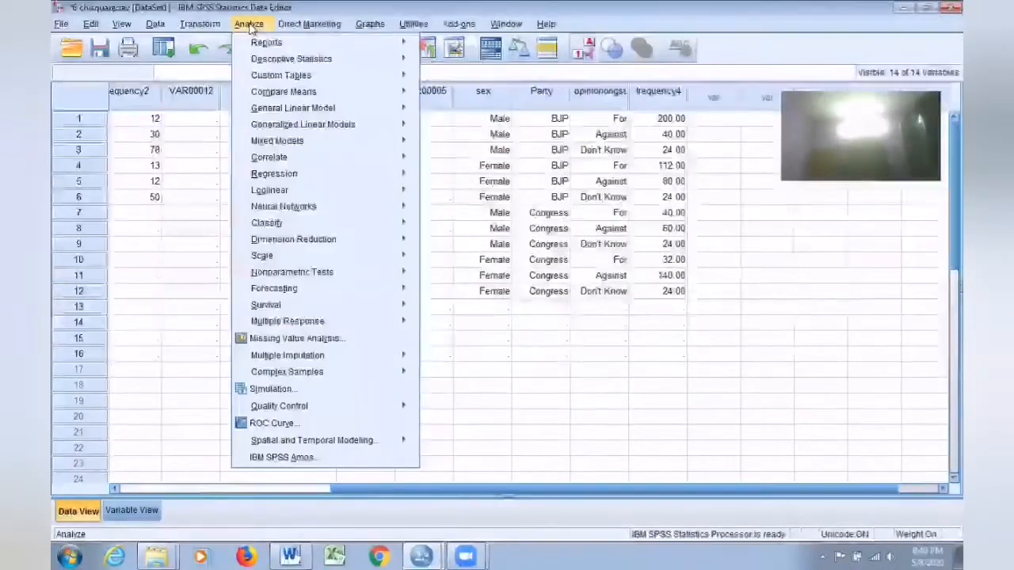
pyautogui.moveTo(300, 95)
pyautogui.moveTo(316, 59)
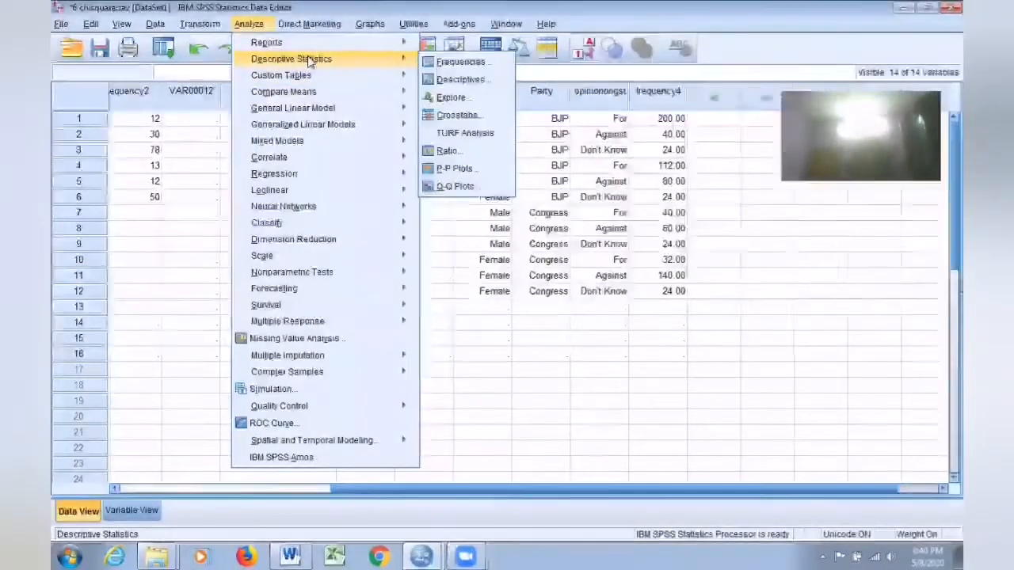
pyautogui.click(458, 115)
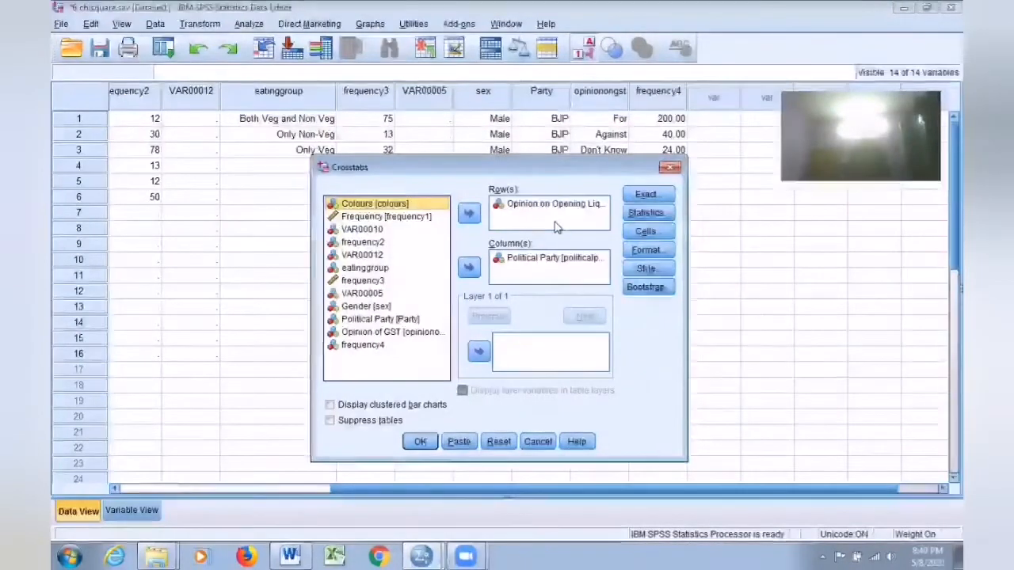
pyautogui.click(499, 439)
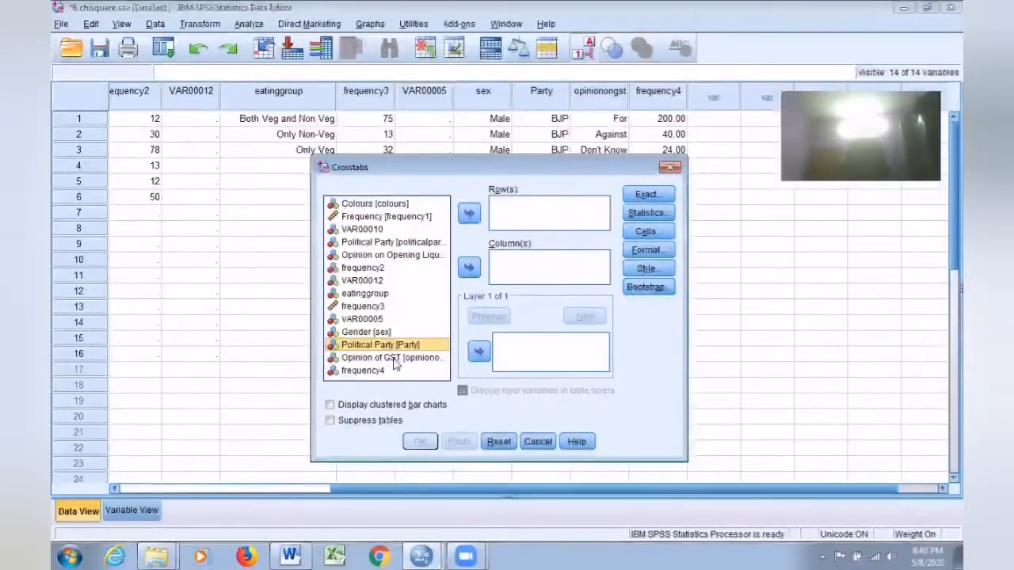
# Set up the crosstab with Opinion of GST as rows, Political Party [Party] as columns and Gender as the layer variable.
pyautogui.click(395, 357)
pyautogui.click(398, 346)
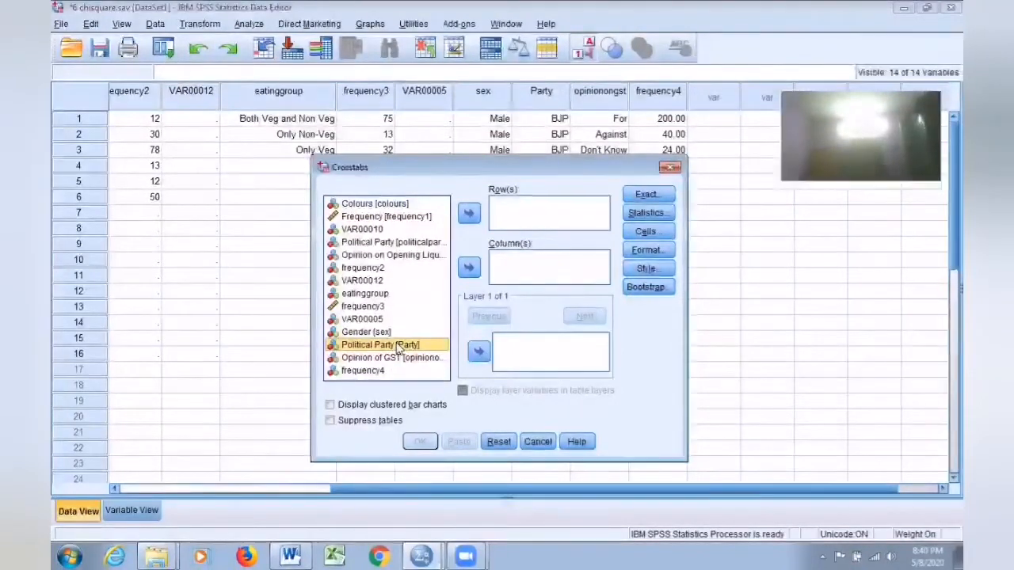
pyautogui.click(468, 267)
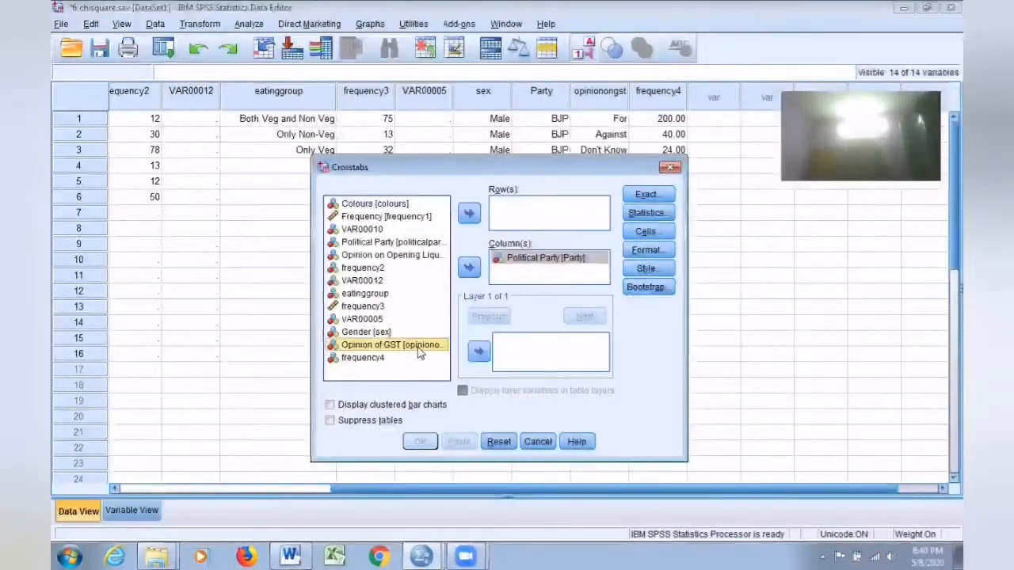
pyautogui.click(468, 213)
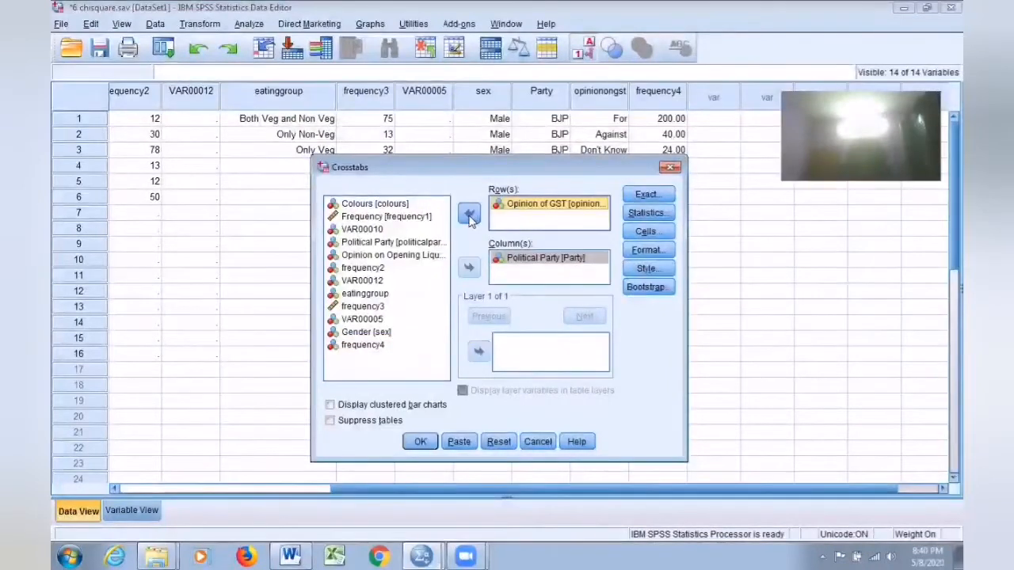
pyautogui.click(386, 333)
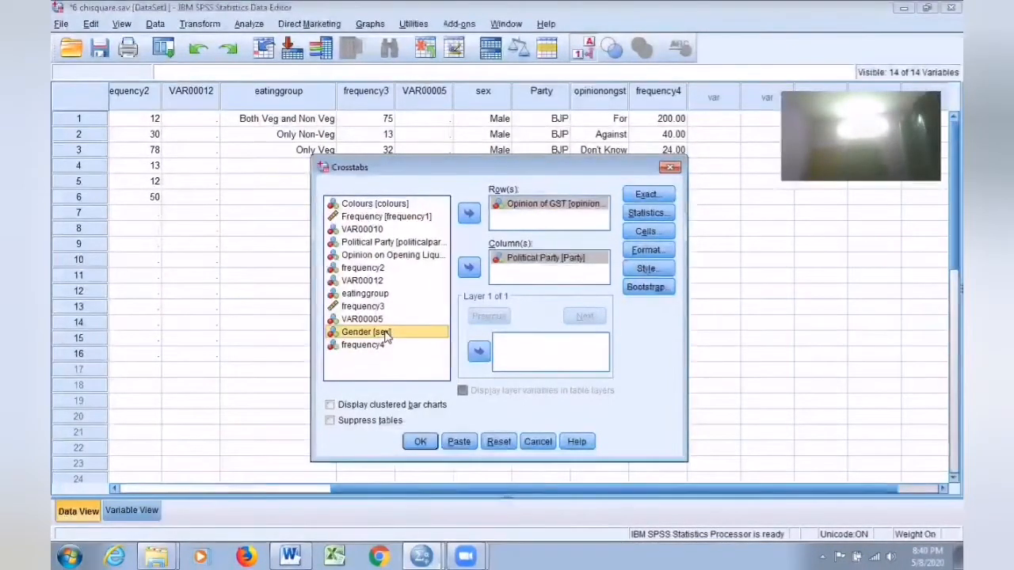
pyautogui.click(478, 350)
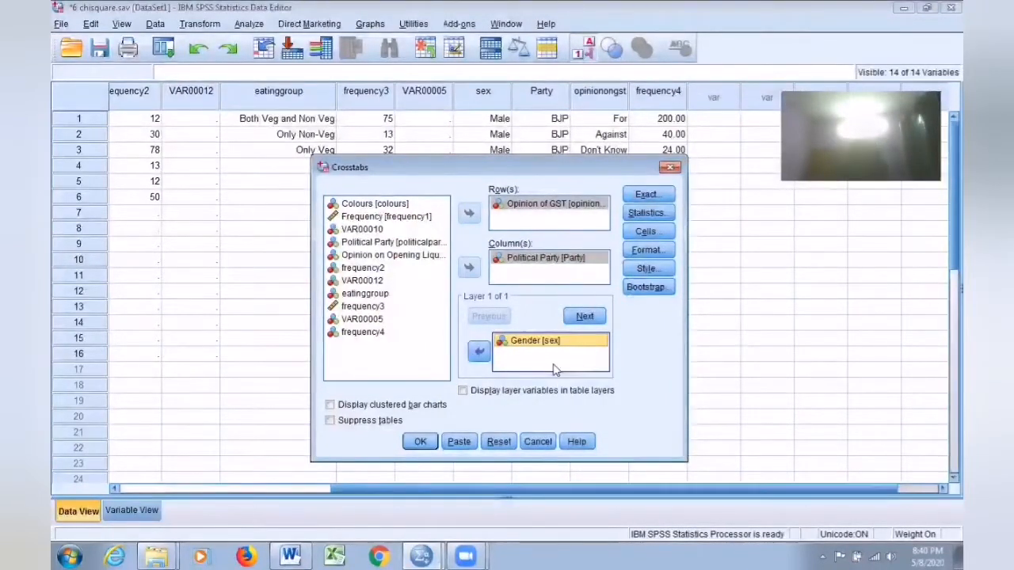
# Request the chi-square statistic and column percentages alongside observed counts for the crosstab, and run the analysis.
pyautogui.click(645, 213)
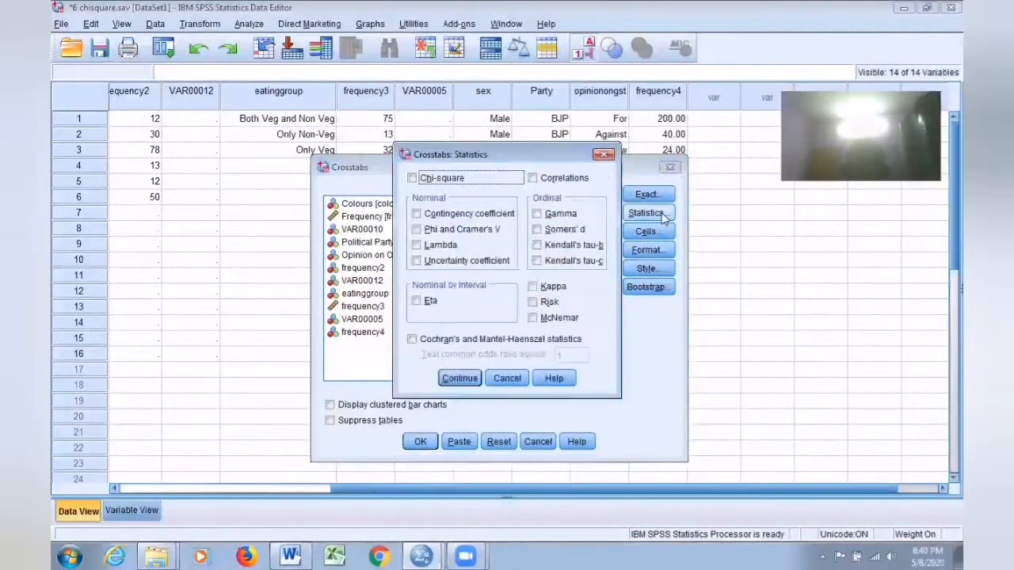
pyautogui.click(420, 183)
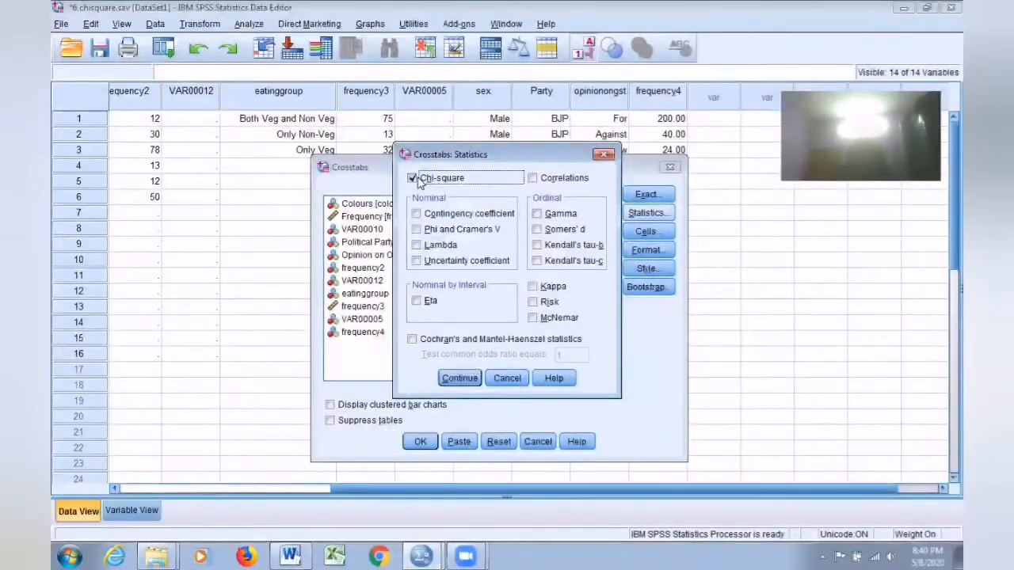
pyautogui.click(474, 381)
pyautogui.click(662, 234)
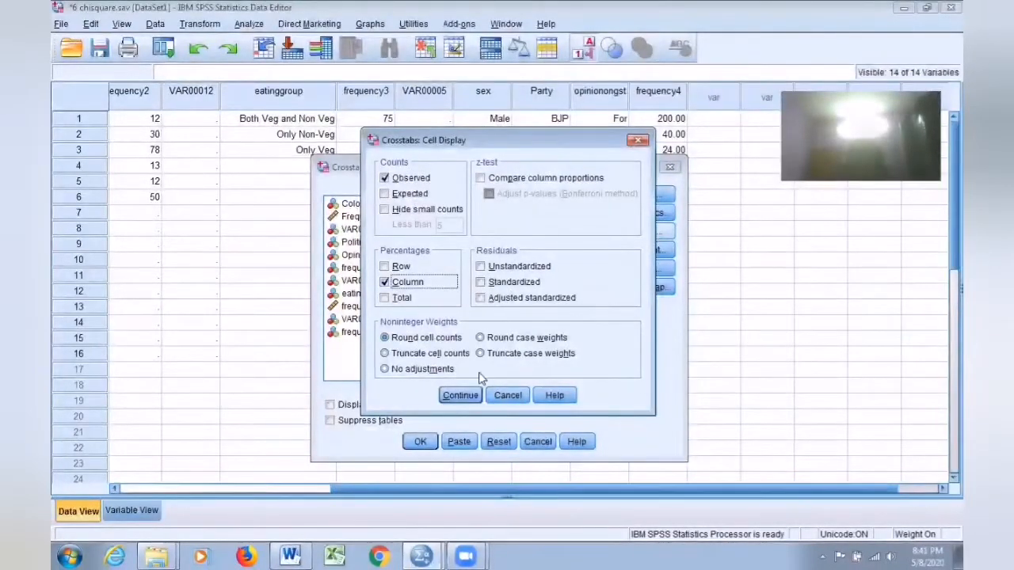
pyautogui.click(460, 395)
pyautogui.click(423, 442)
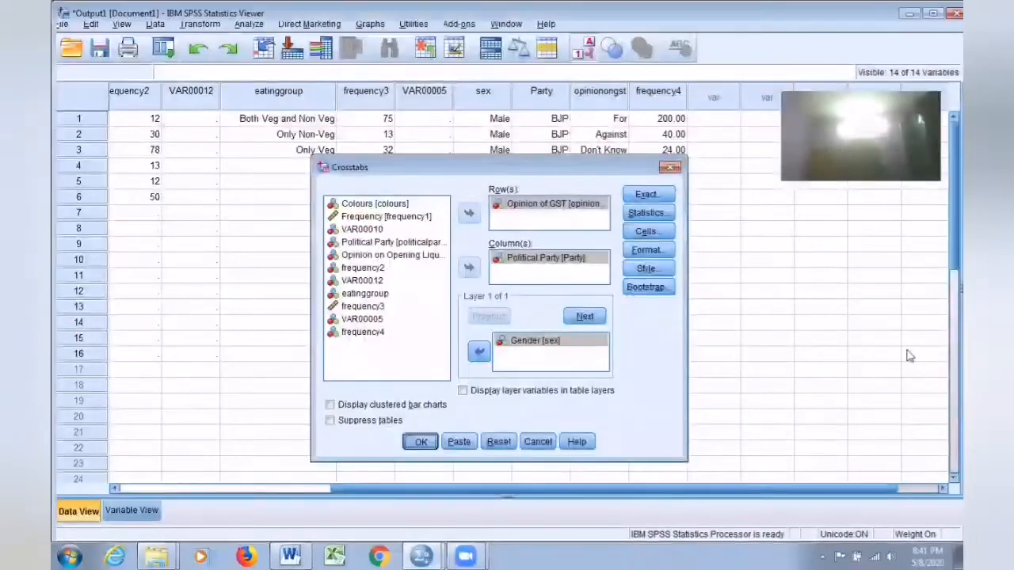
# Examine the Opinion of GST by Political Party by Gender crosstabulation and its chi-square tests for male, female and total.
pyautogui.scroll(-3, 443, 230)
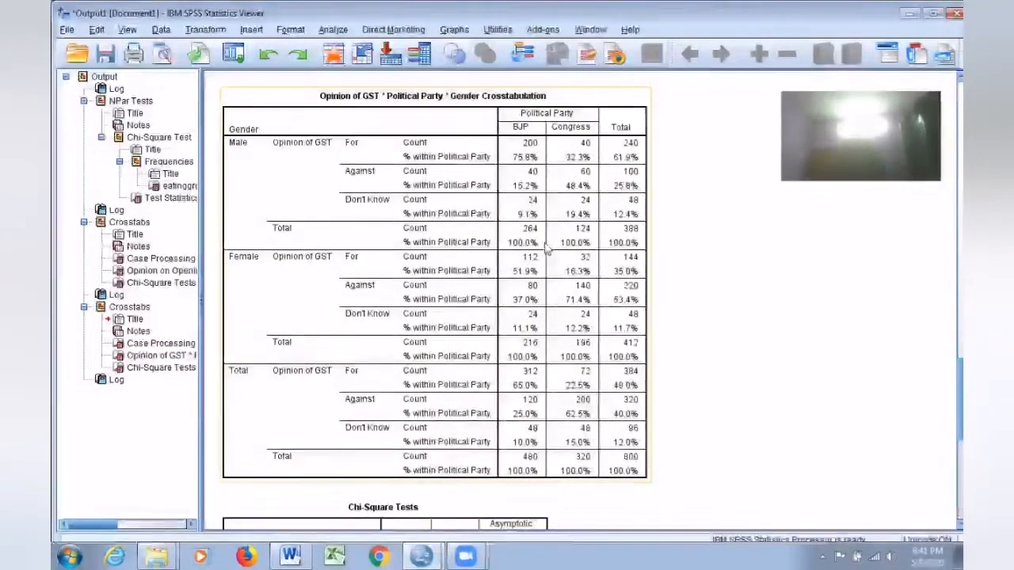
pyautogui.scroll(-5, 703, 308)
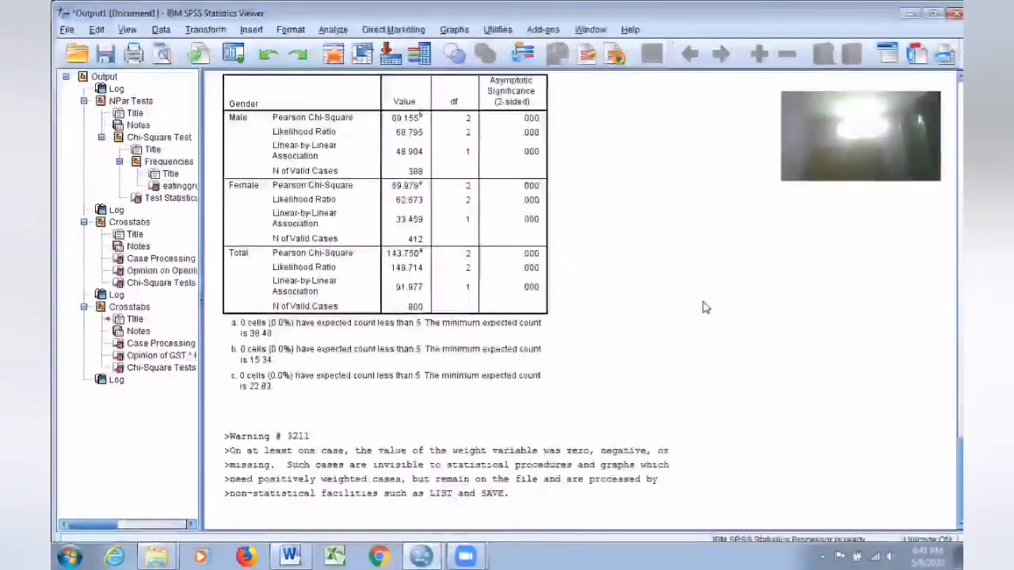
pyautogui.scroll(2, 702, 304)
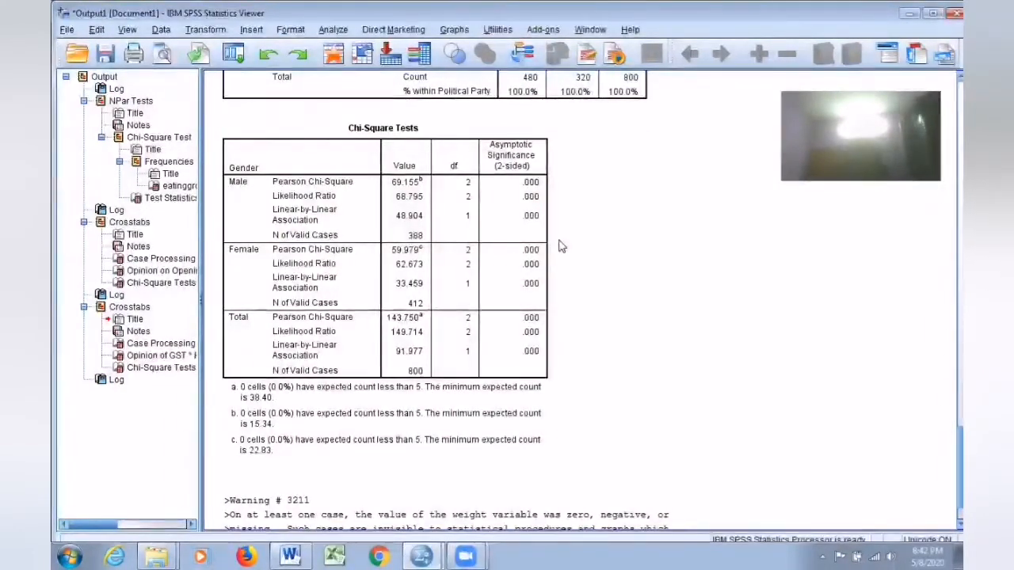
pyautogui.scroll(3, 584, 285)
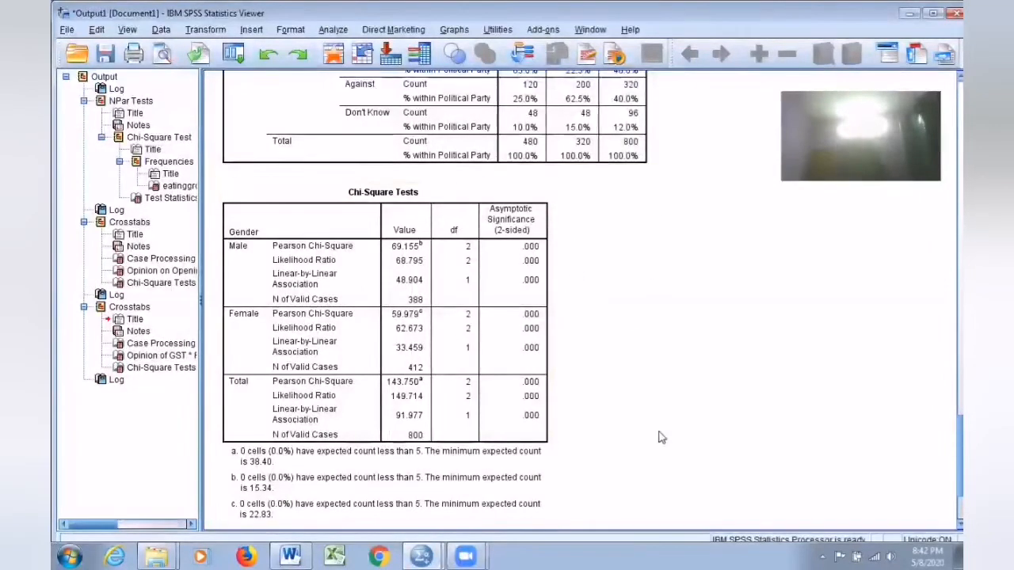
# Return to the data editor and review the variable columns from colours through frequency4.
pyautogui.click(909, 13)
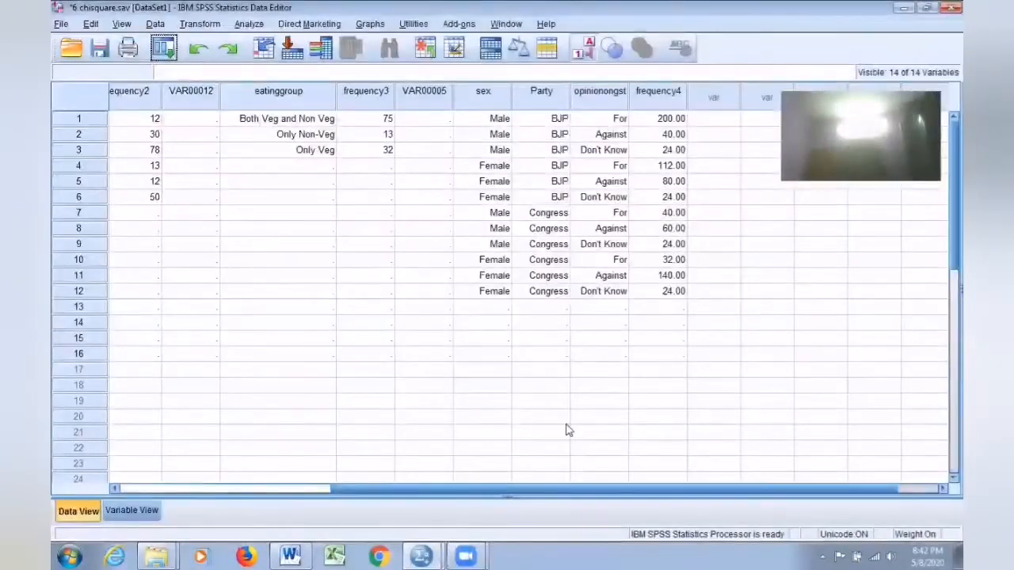
pyautogui.moveTo(592, 490); pyautogui.dragTo(310, 494)
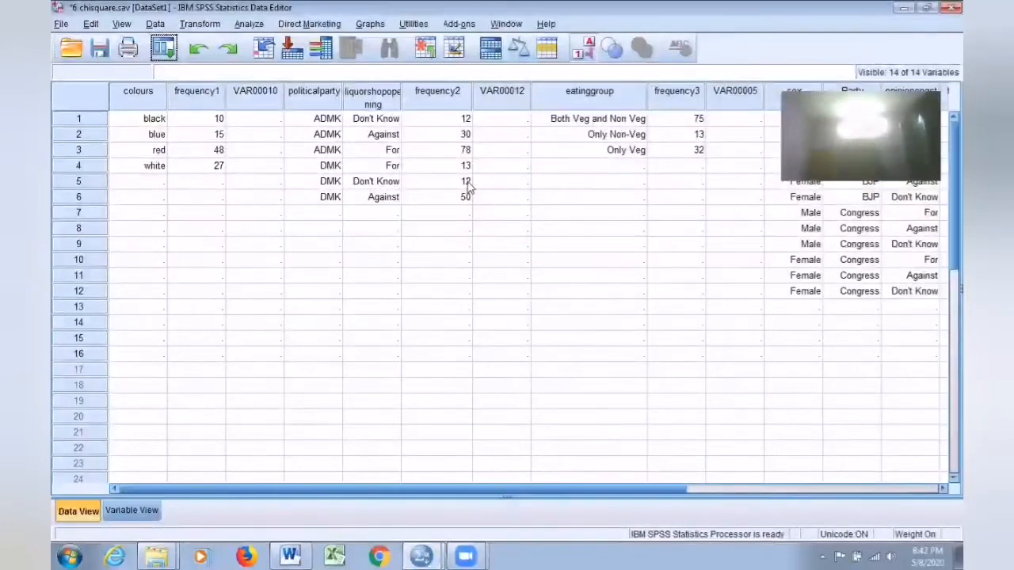
pyautogui.moveTo(582, 489); pyautogui.dragTo(800, 474)
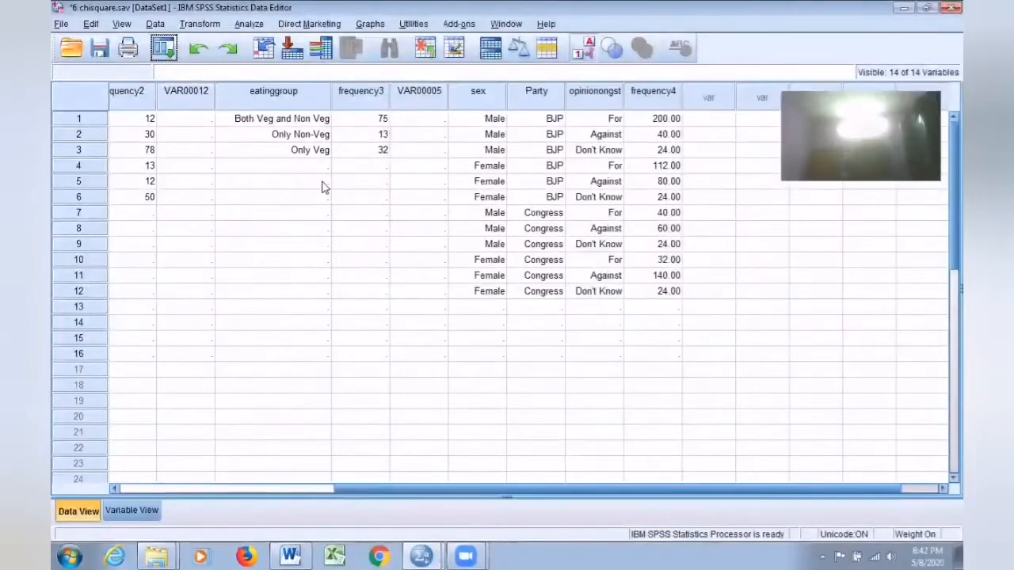